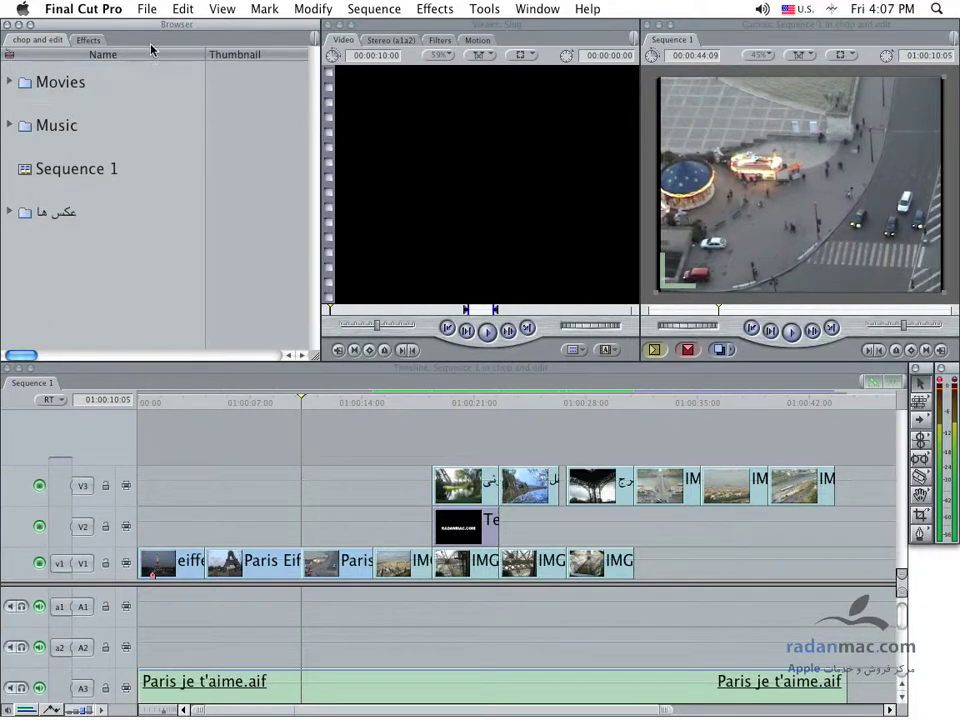
- Create a new sequence and name it P.F. in the Browser
left_click(148, 10)
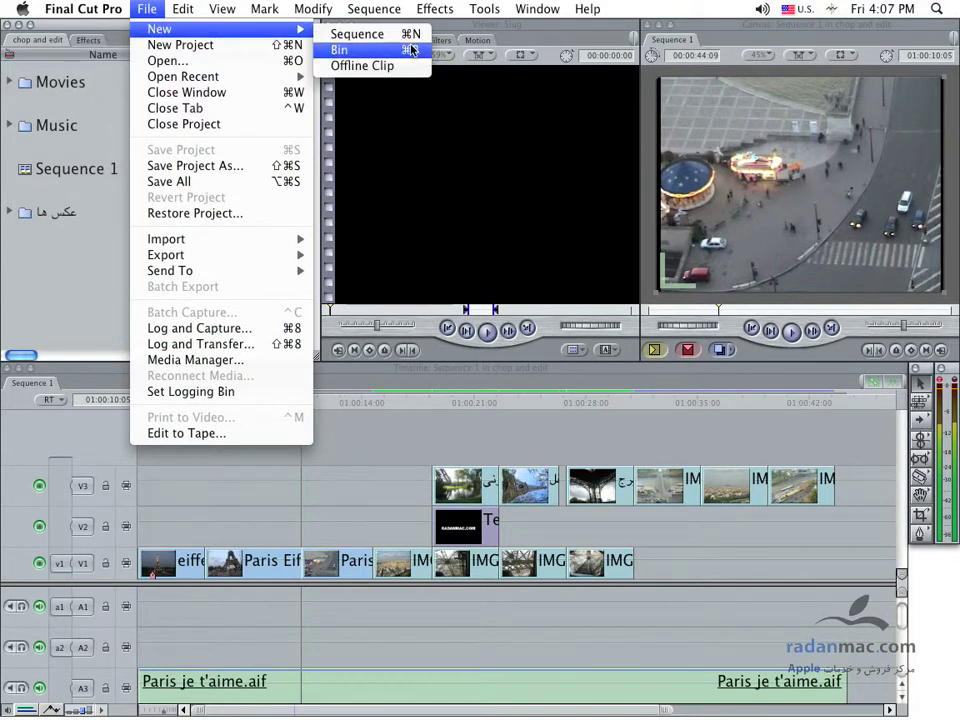
key("super+n")
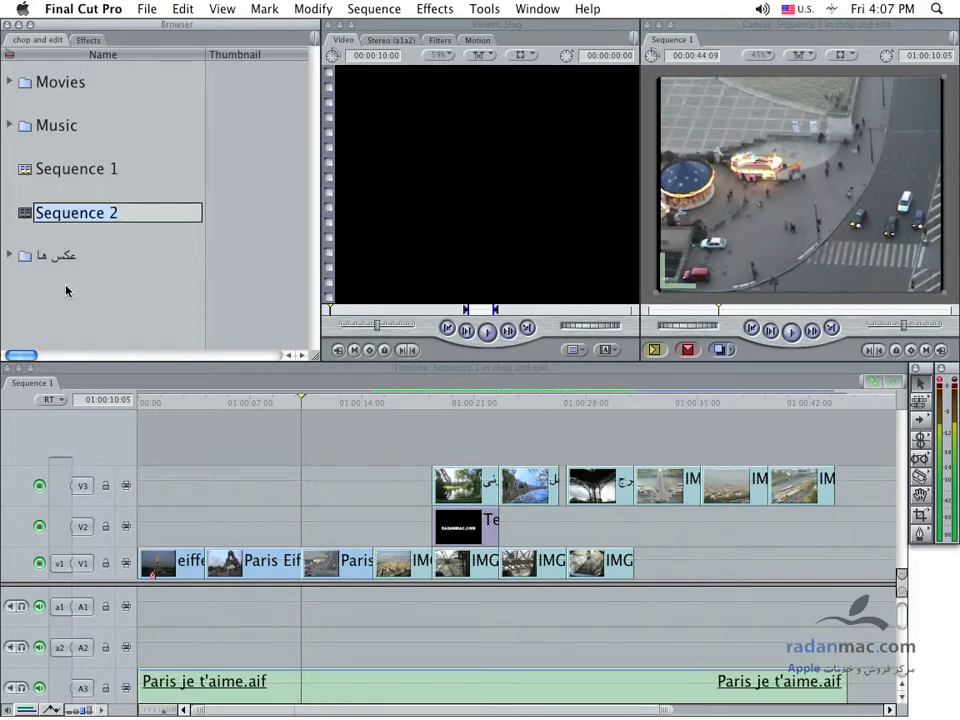
type("paris")
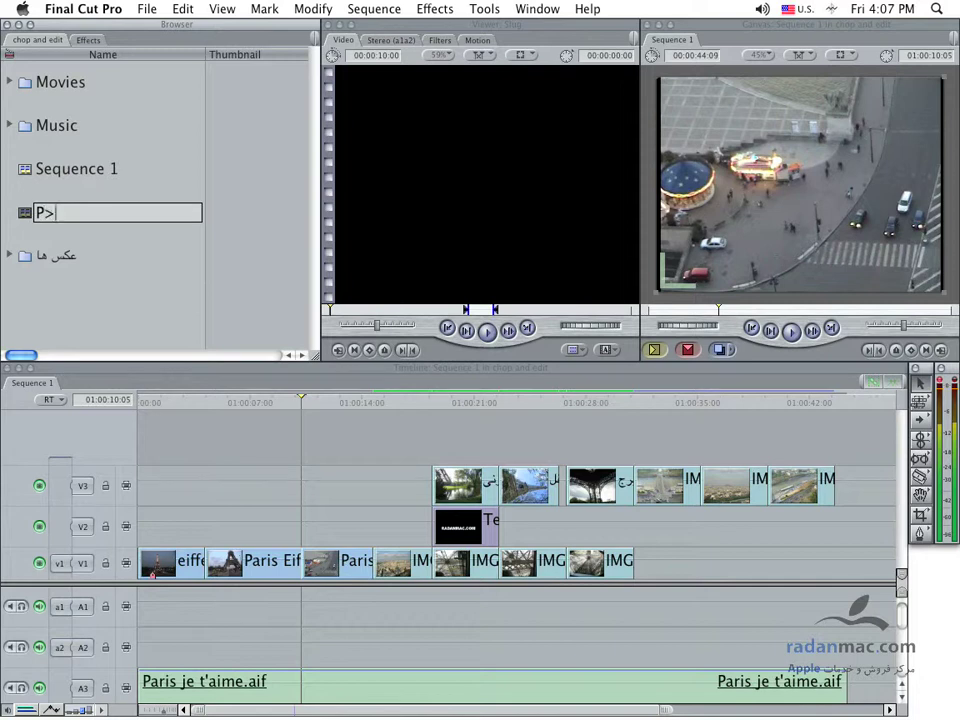
key("BackSpace")
type(".F.")
key("Return")
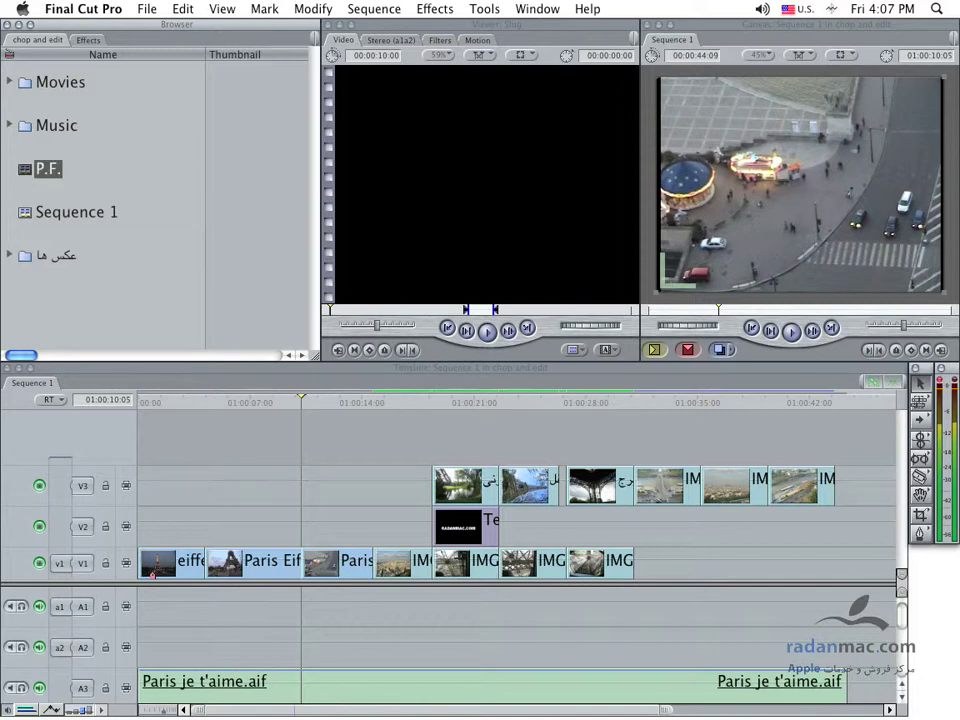
- Open the empty P.F. sequence and expand the Movies bin
double_click(45, 168)
left_click(6, 168)
left_click(86, 480)
left_click(31, 384)
left_click(72, 383)
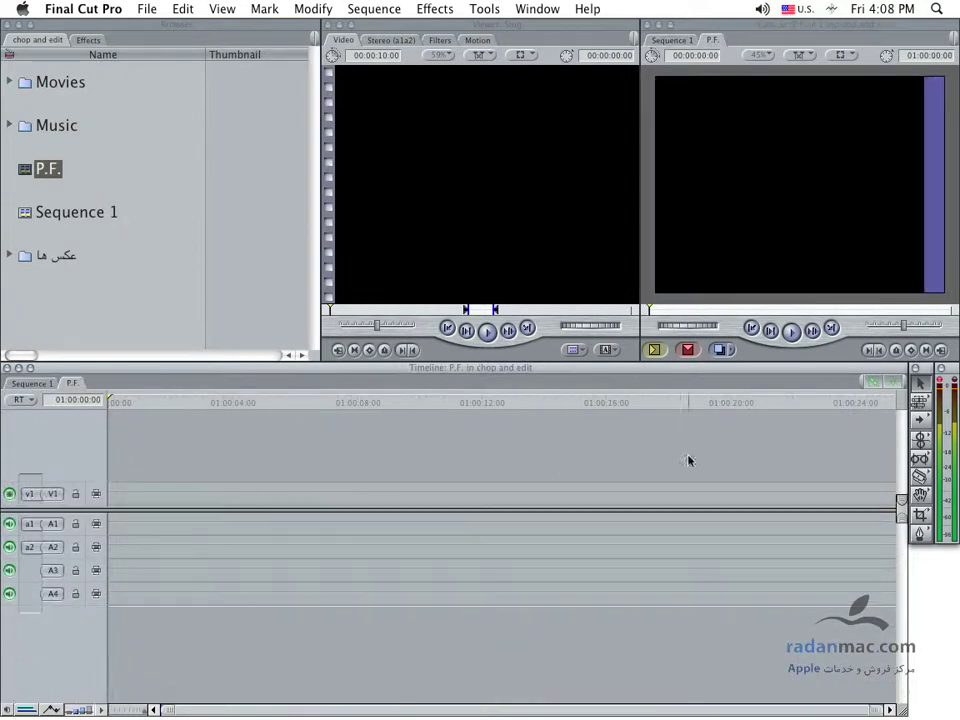
left_click(12, 84)
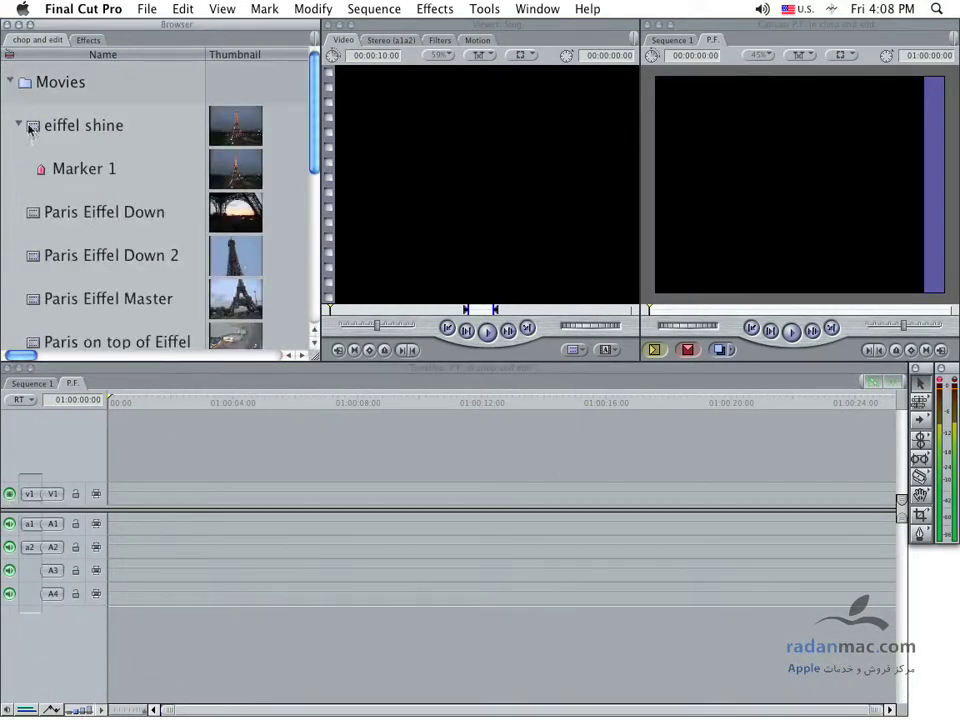
- Lay eiffel shine, Paris Eiffel Down and the remaining Eiffel clips through Paris Sunrise into P.F
mouse_move(60, 128)
left_mouse_down()
mouse_move(137, 465)
mouse_move(120, 465)
left_mouse_up()
mouse_move(130, 215)
left_mouse_down()
mouse_move(313, 465)
mouse_move(242, 523)
left_mouse_up()
mouse_move(22, 196)
left_mouse_down()
mouse_move(180, 298)
mouse_move(122, 317)
mouse_move(283, 395)
mouse_move(87, 230)
left_mouse_up()
left_click(86, 300, "shift")
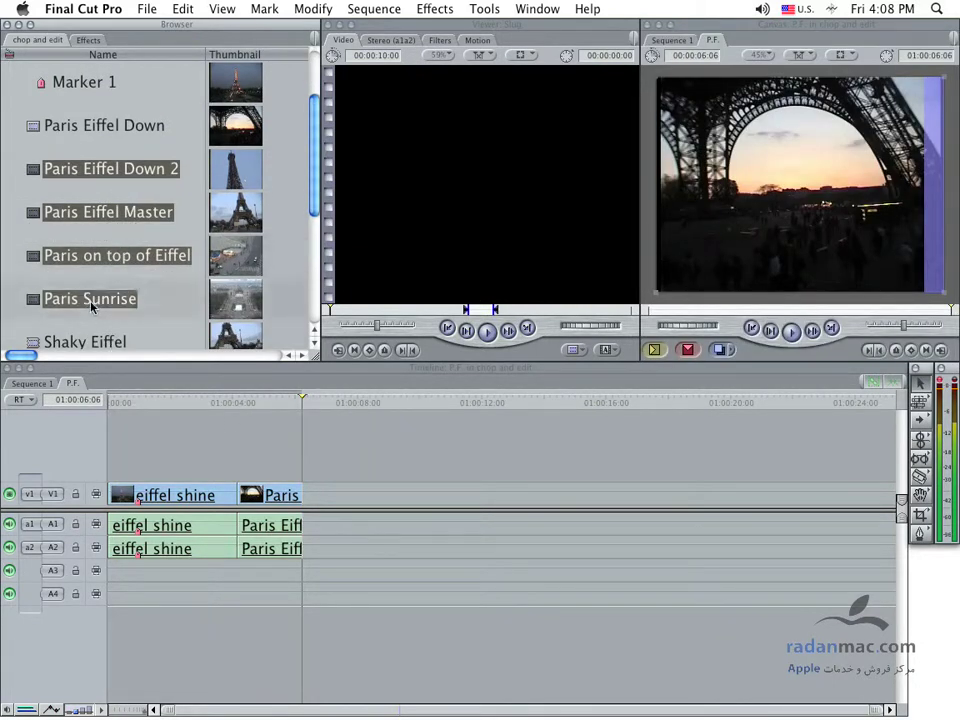
left_click_drag(86, 168, 316, 491)
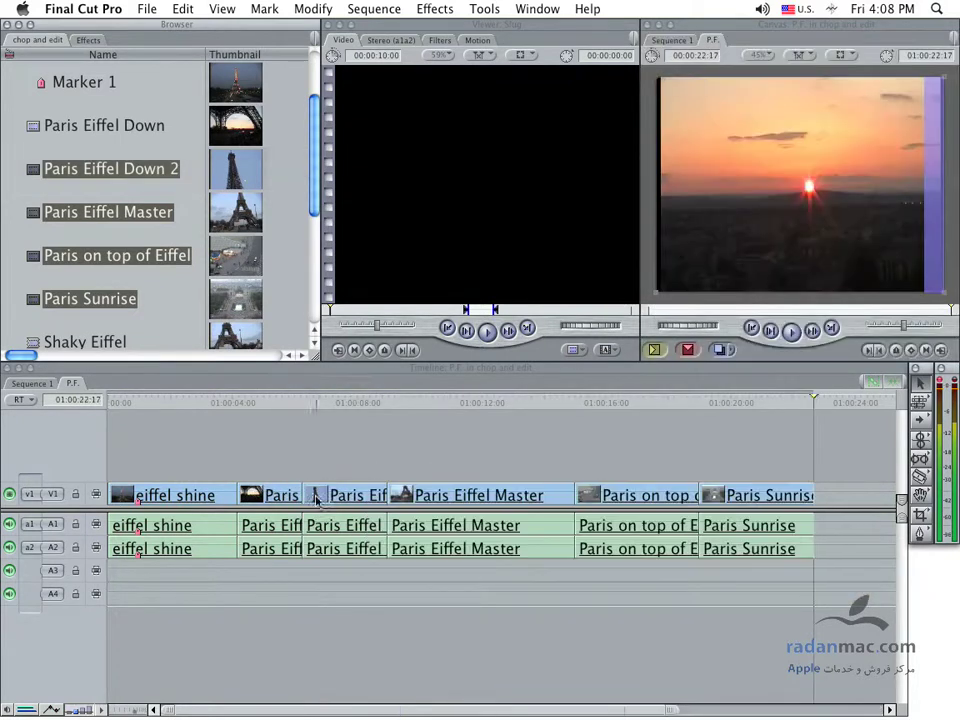
left_click(260, 401)
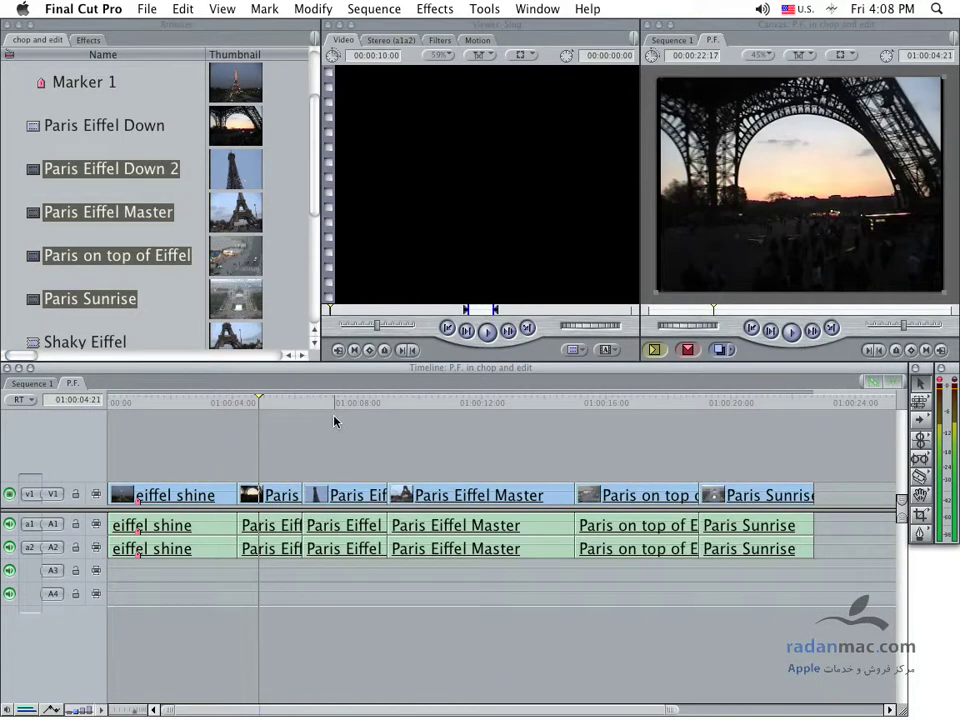
- Play back P.F. from about five seconds, then enable Snapping and Linked Selection
key("space")
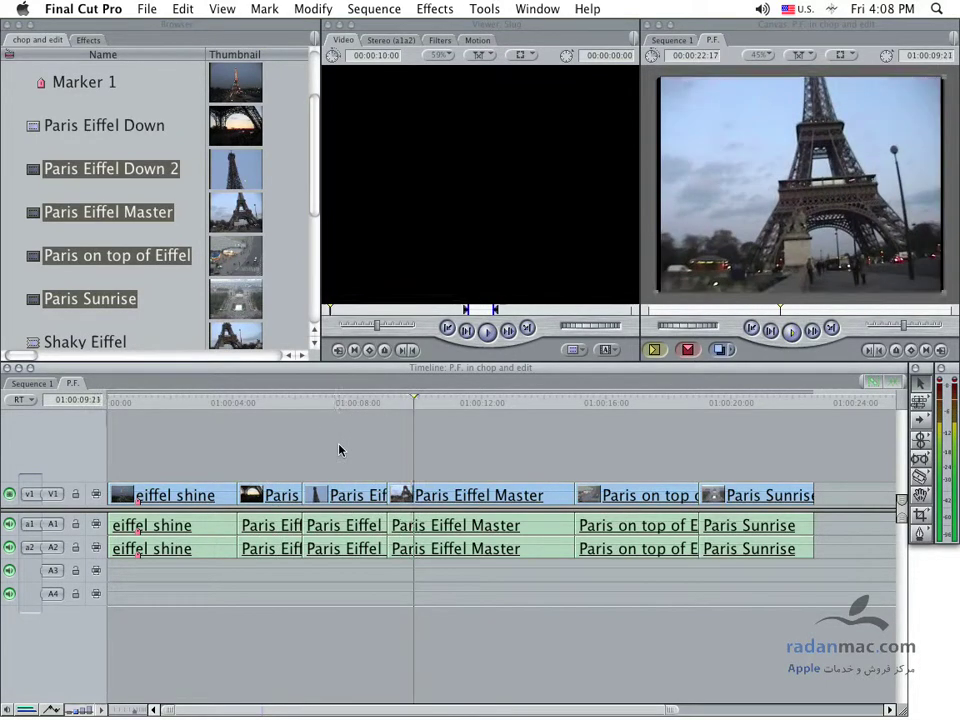
left_click(879, 386)
- Move Paris Eiffel Master after Paris Sunrise and Paris on top of Eiffel after Paris Eiffel Down 2
left_click(469, 497)
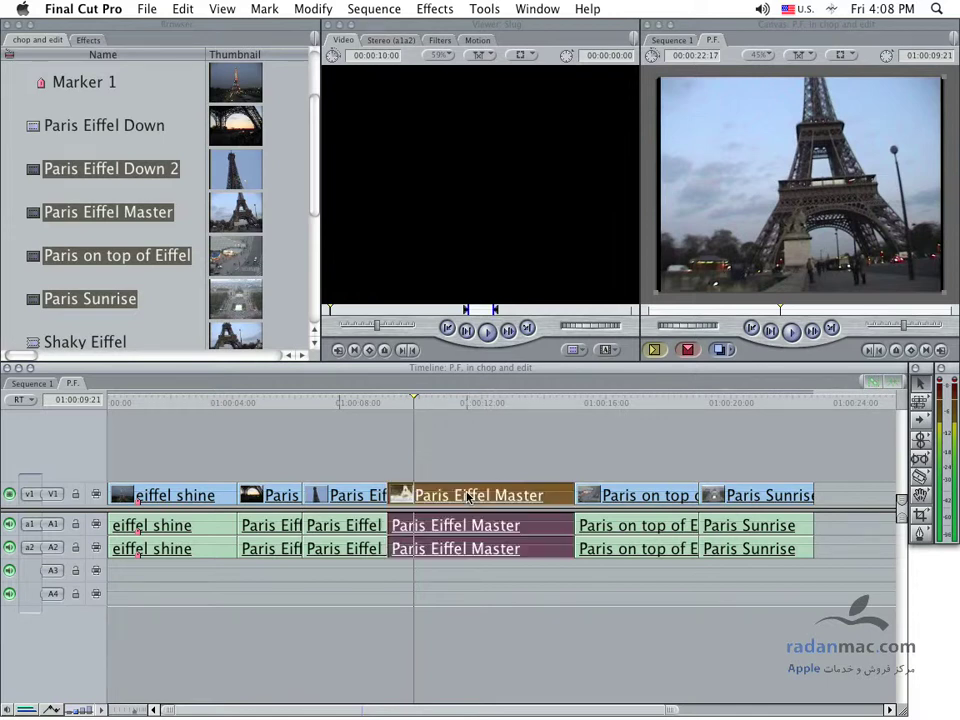
left_click_drag(481, 494, 897, 481)
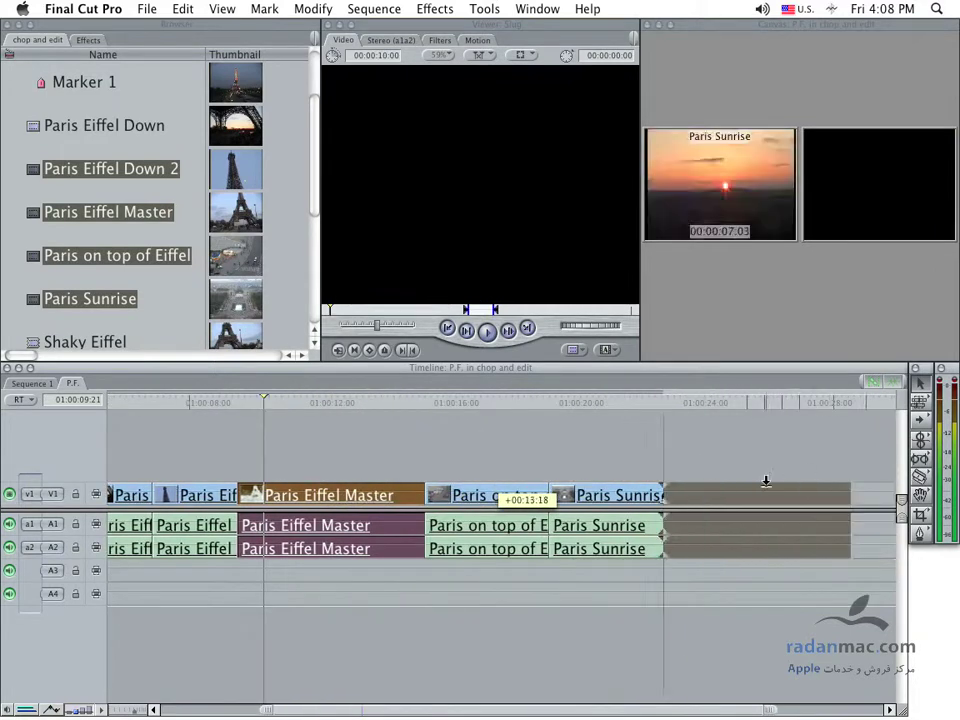
left_click_drag(897, 481, 765, 480)
left_click_drag(479, 494, 291, 494)
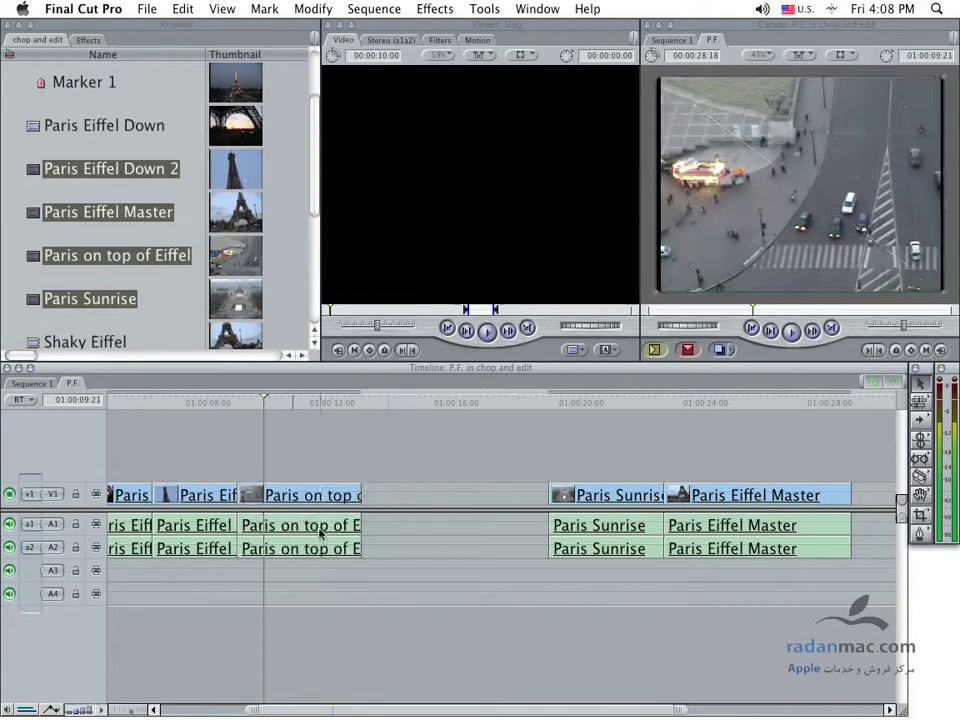
left_click_drag(271, 403, 298, 403)
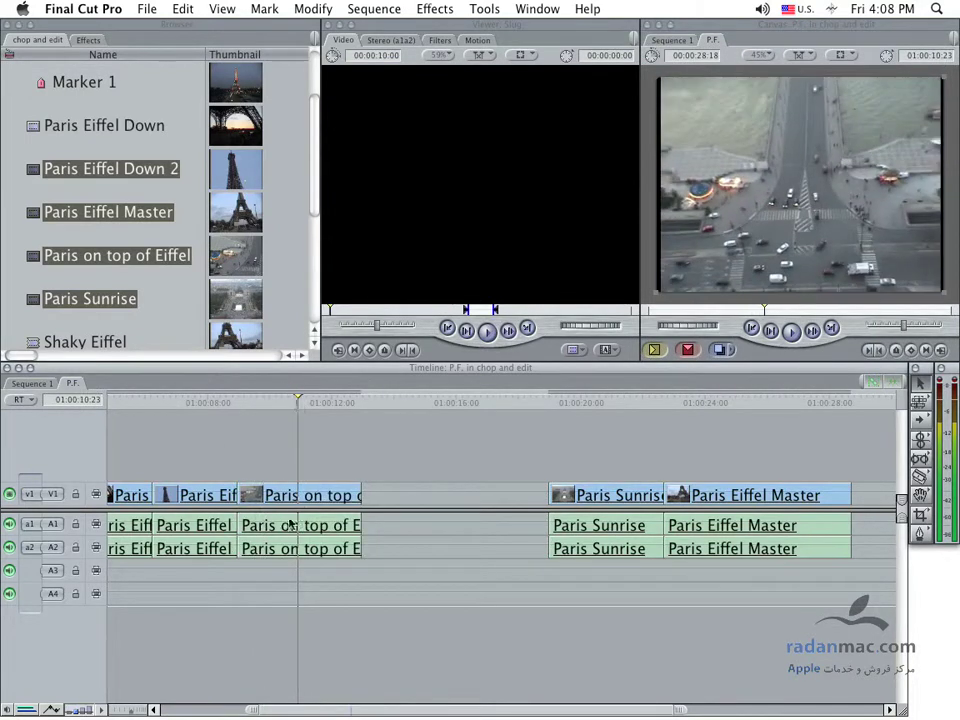
- Enlarge the timeline track height and play back P.F
left_click(81, 710)
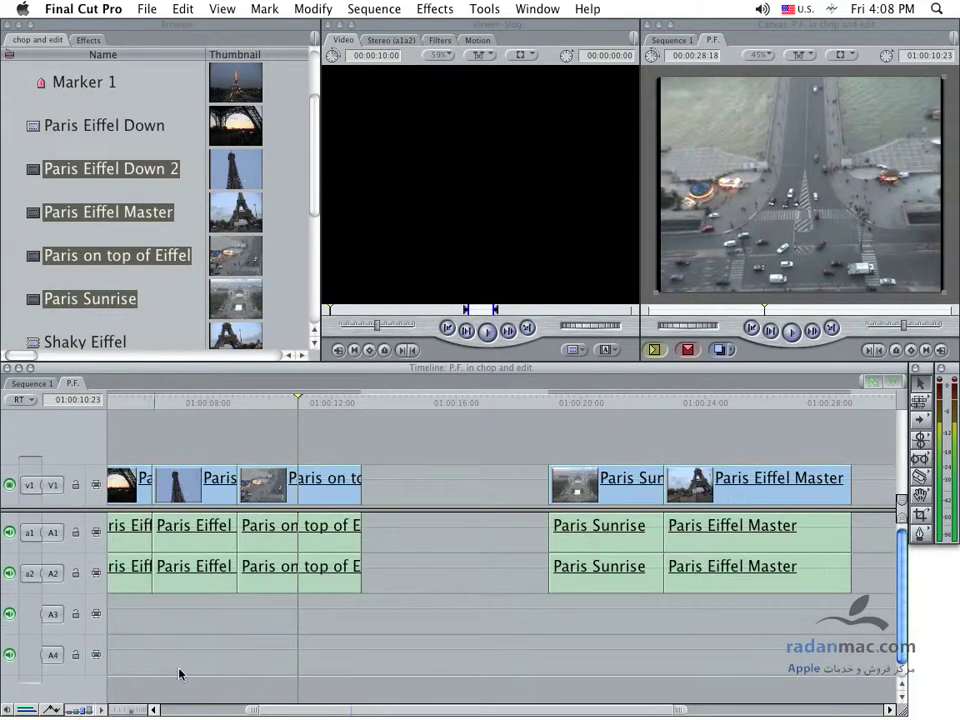
left_click(301, 541)
left_click(244, 424)
key("space")
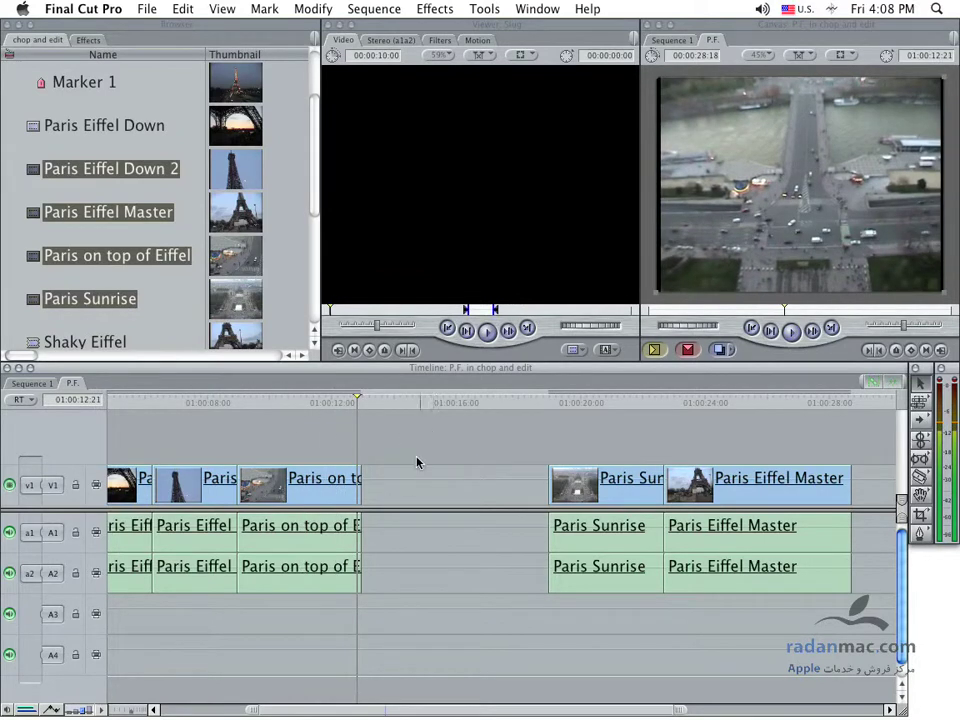
- Select the Paris on top of Eiffel clip and the empty gaps on V1, A1 and A2
left_click(279, 558)
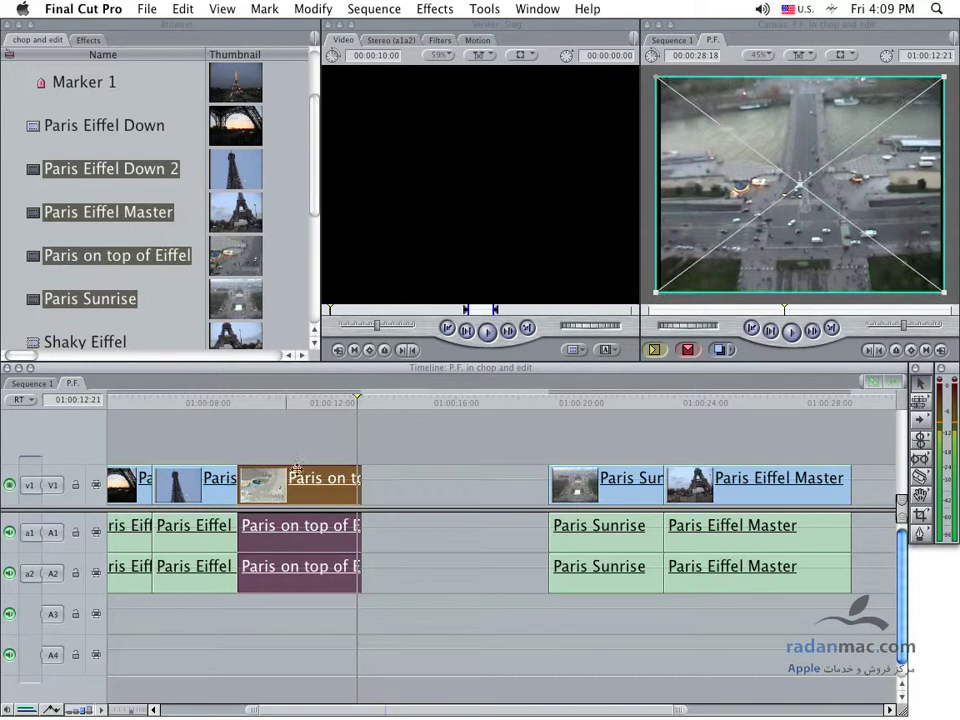
left_click(437, 495)
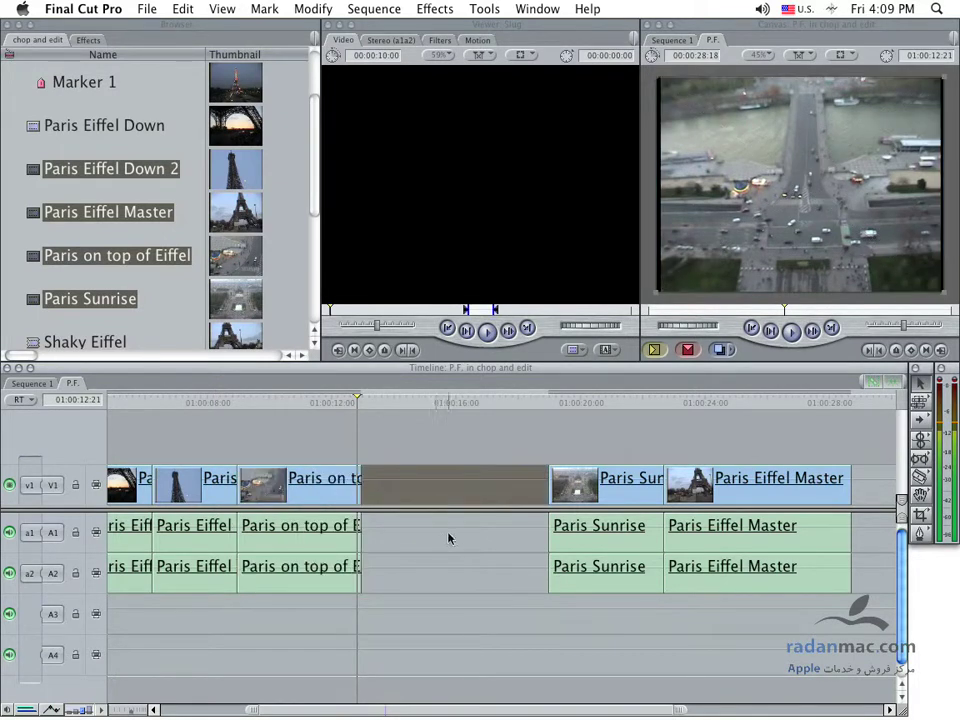
left_click(393, 550)
left_click(376, 586)
left_click(313, 621)
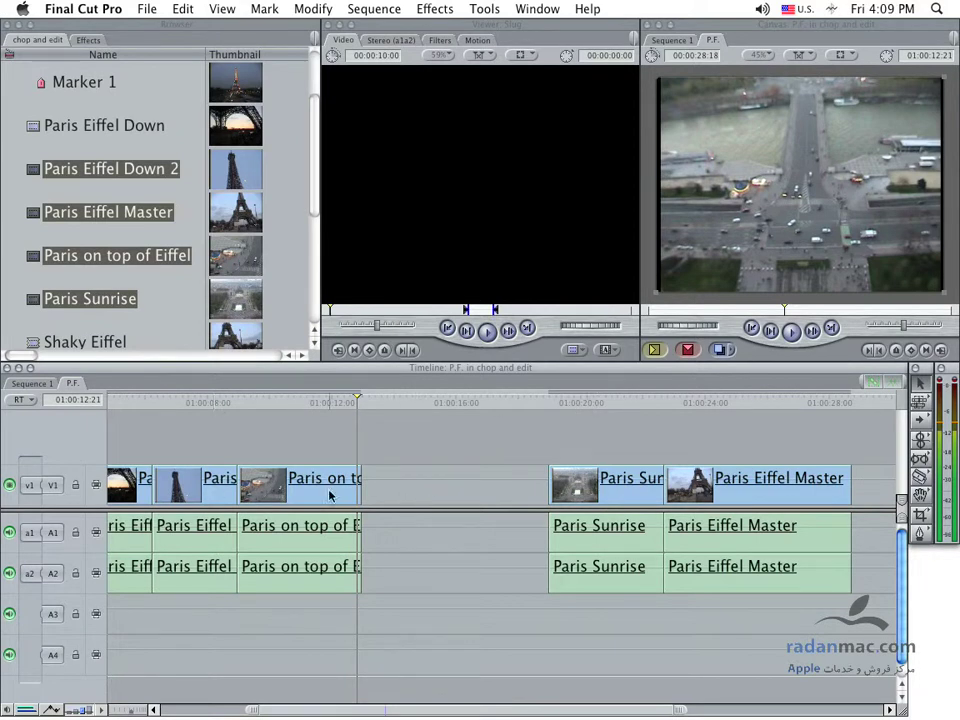
- With Linked Selection off, shift the Paris on top of Eiffel video right, then realign it with its audio
left_click(876, 390)
left_click_drag(338, 476, 414, 482)
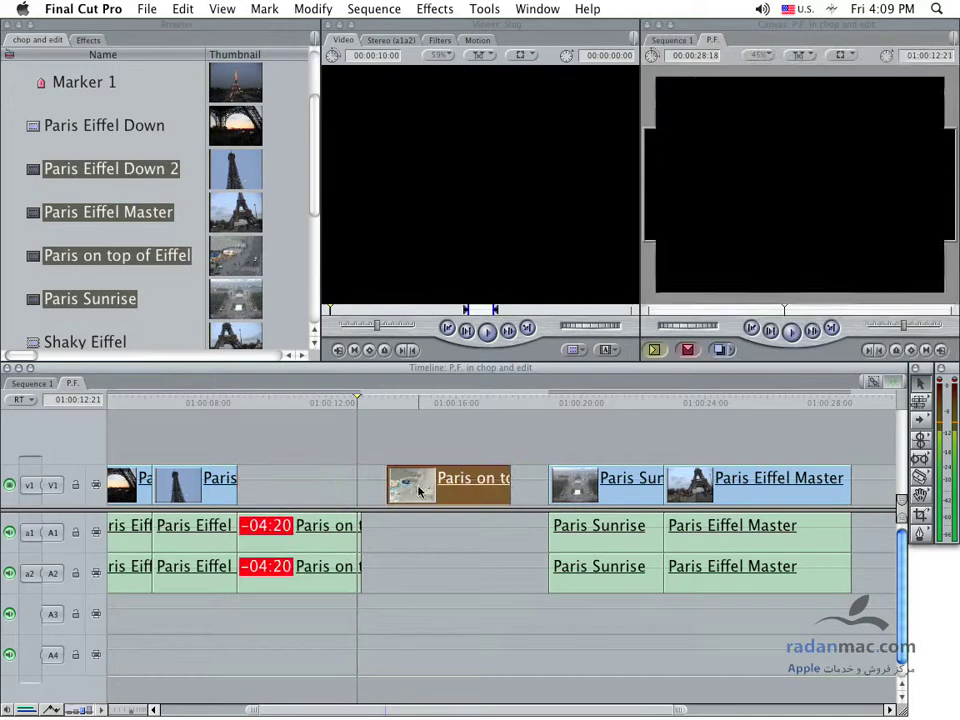
left_click_drag(272, 540, 376, 540)
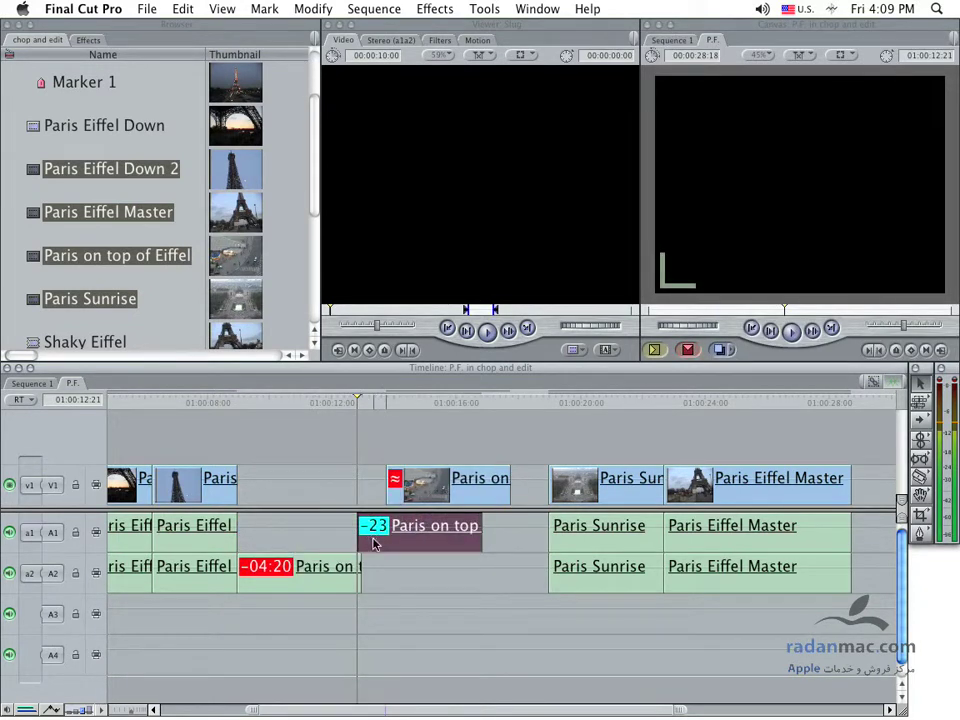
key("super+z")
left_click(330, 622)
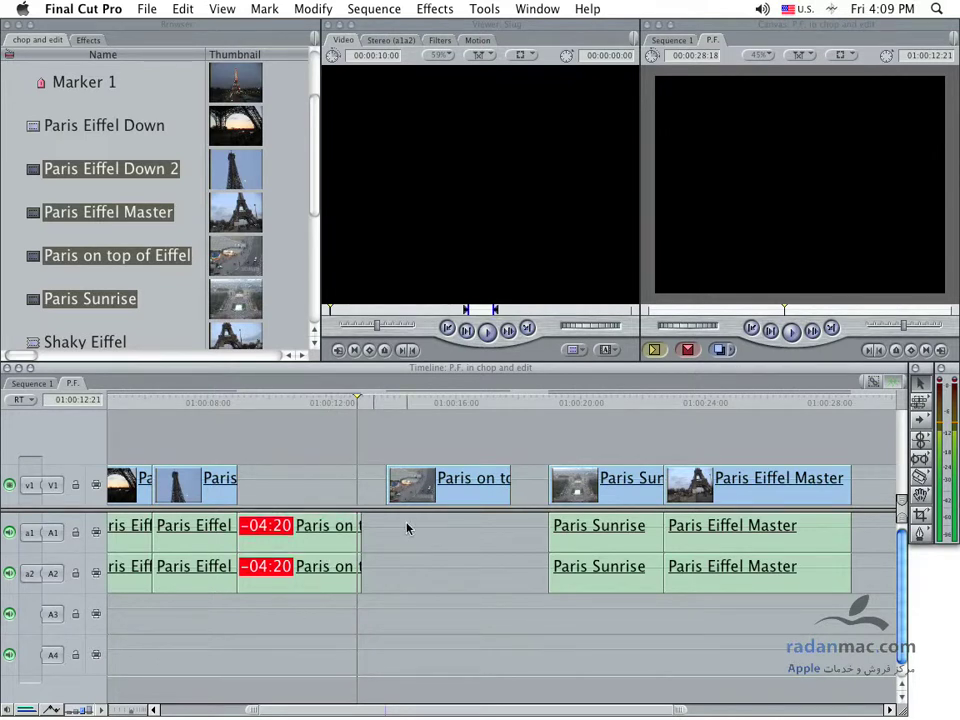
left_click_drag(425, 484, 275, 484)
left_click(330, 440)
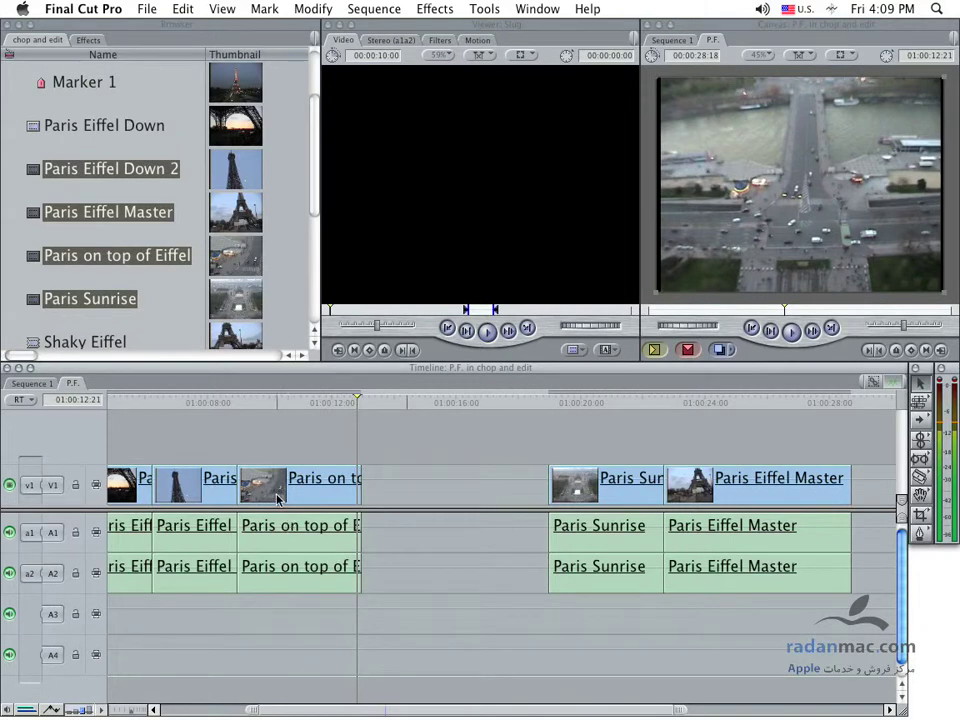
- Select the Paris on top of Eiffel audio on both A1 and A2
left_click(279, 544)
left_click(287, 569)
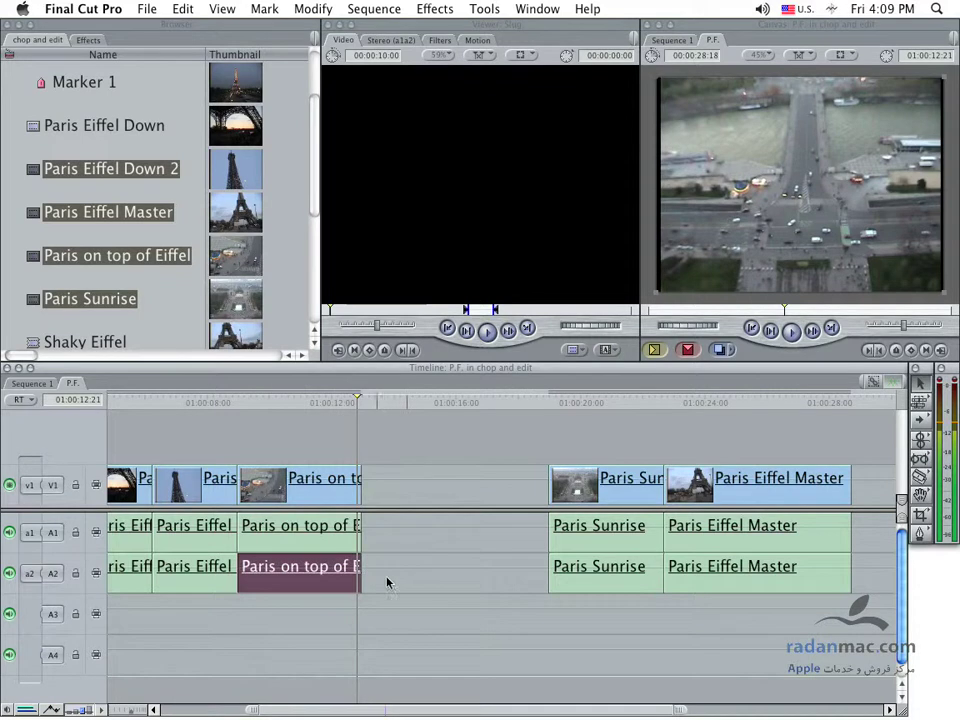
left_click(461, 571)
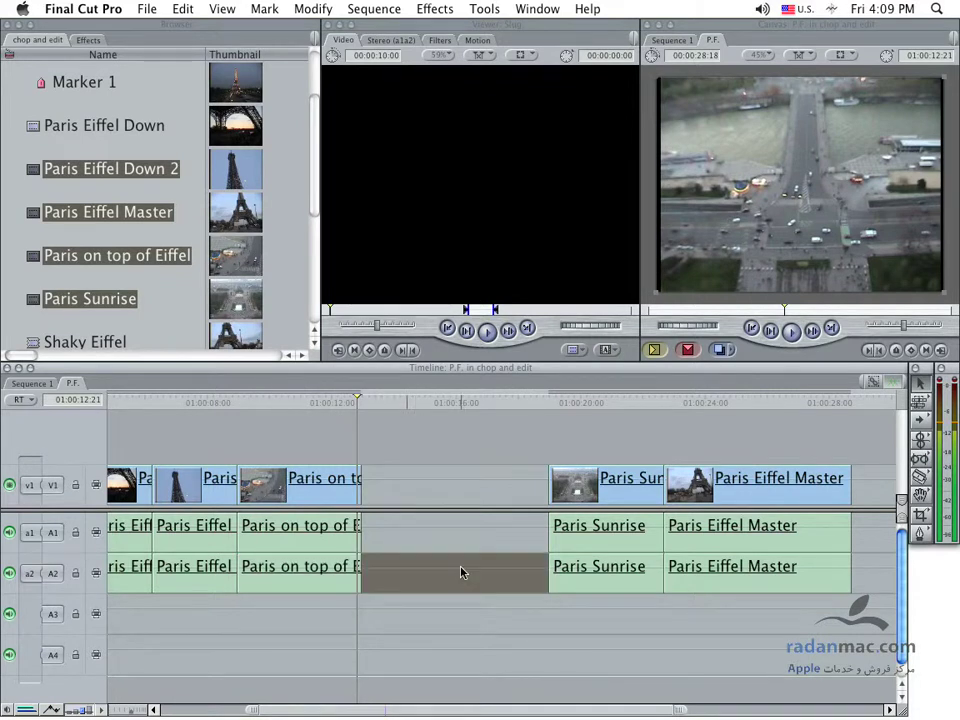
left_click(352, 626)
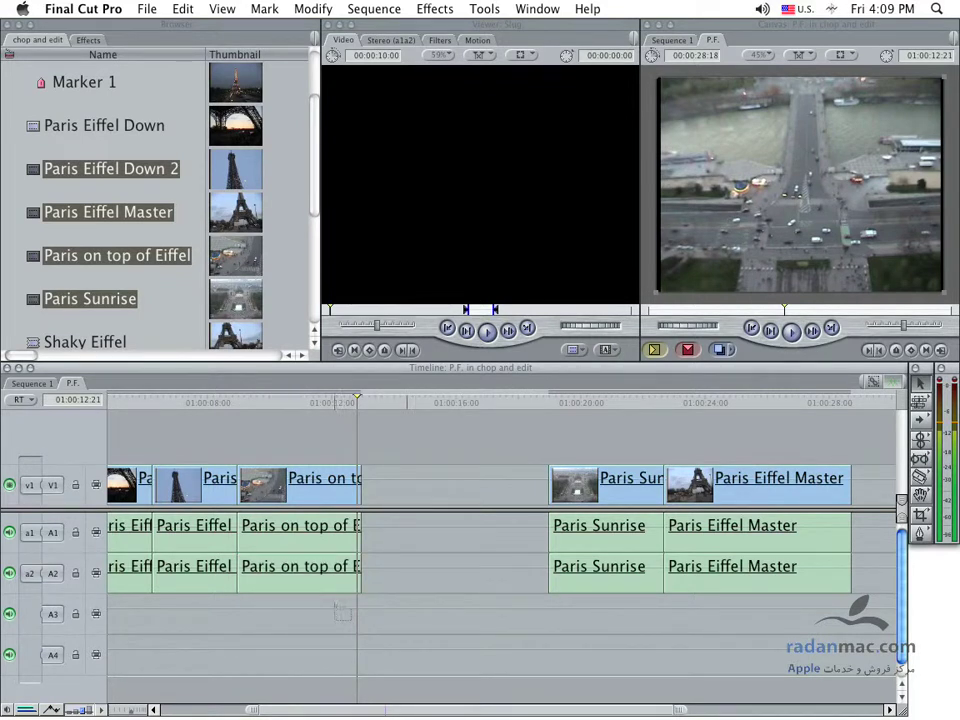
left_click(323, 566)
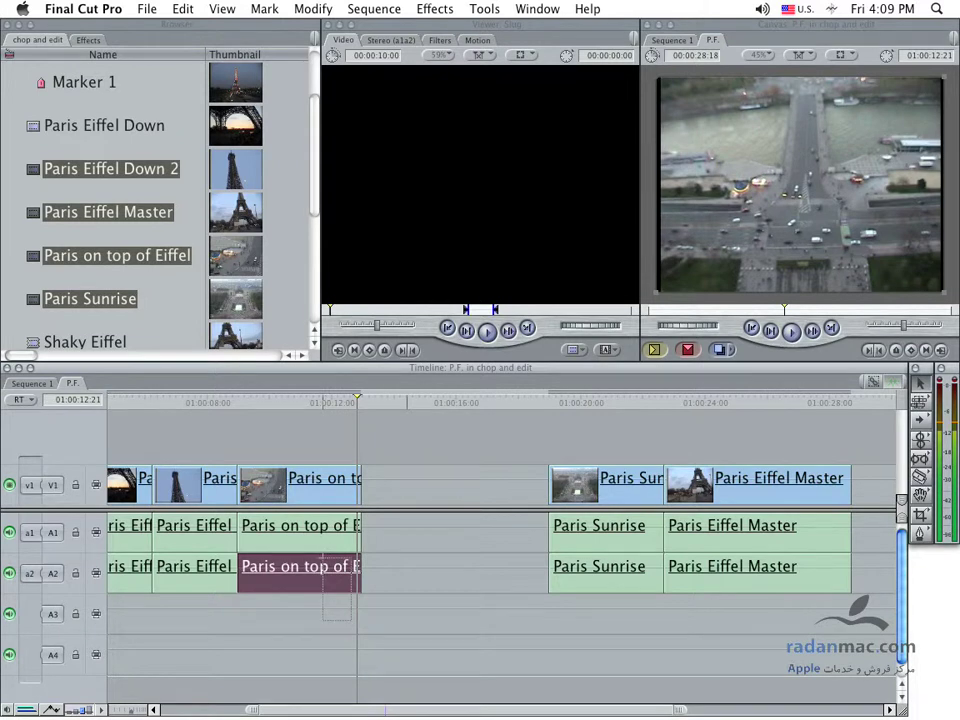
left_click(318, 526, "super")
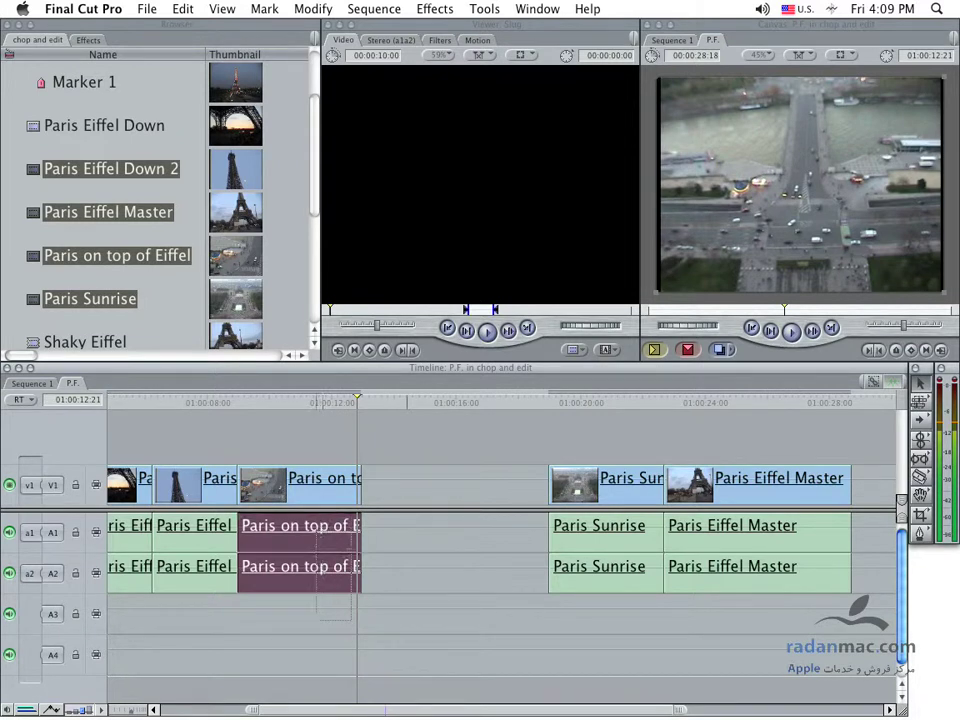
left_click_drag(350, 618, 334, 508)
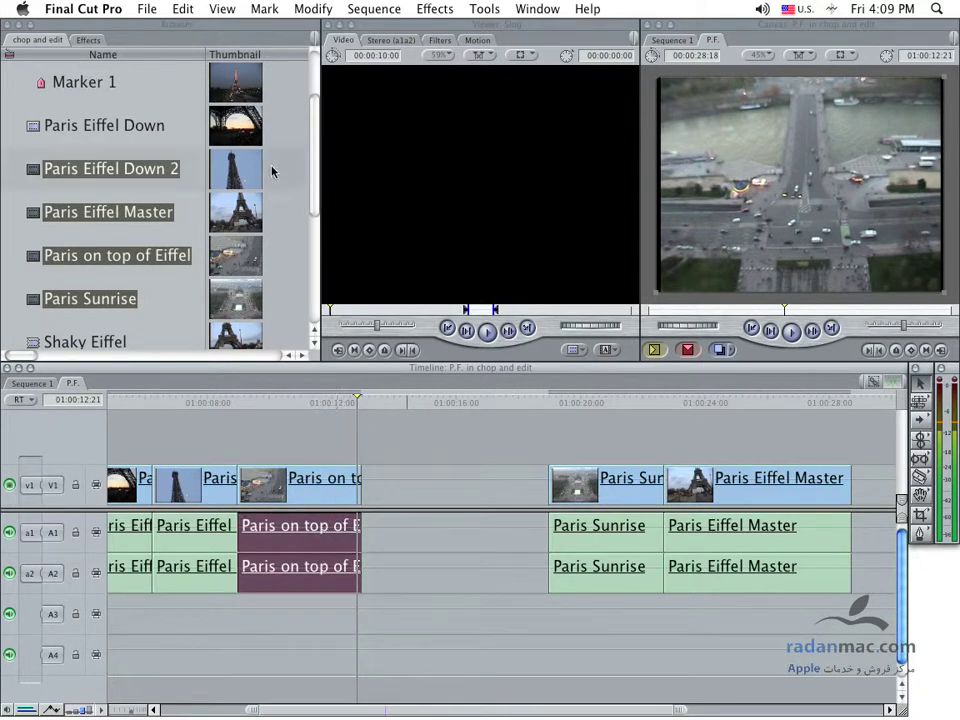
- Apply Modify > Stereo Pair to the selected audio
left_click(313, 9)
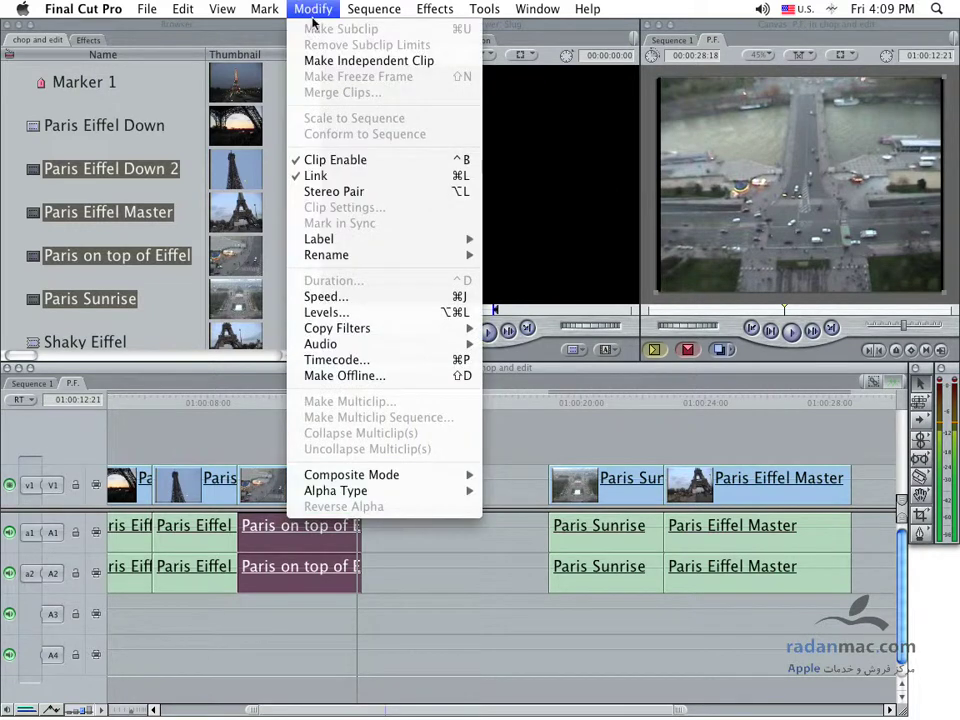
left_click(390, 191)
left_click(274, 619)
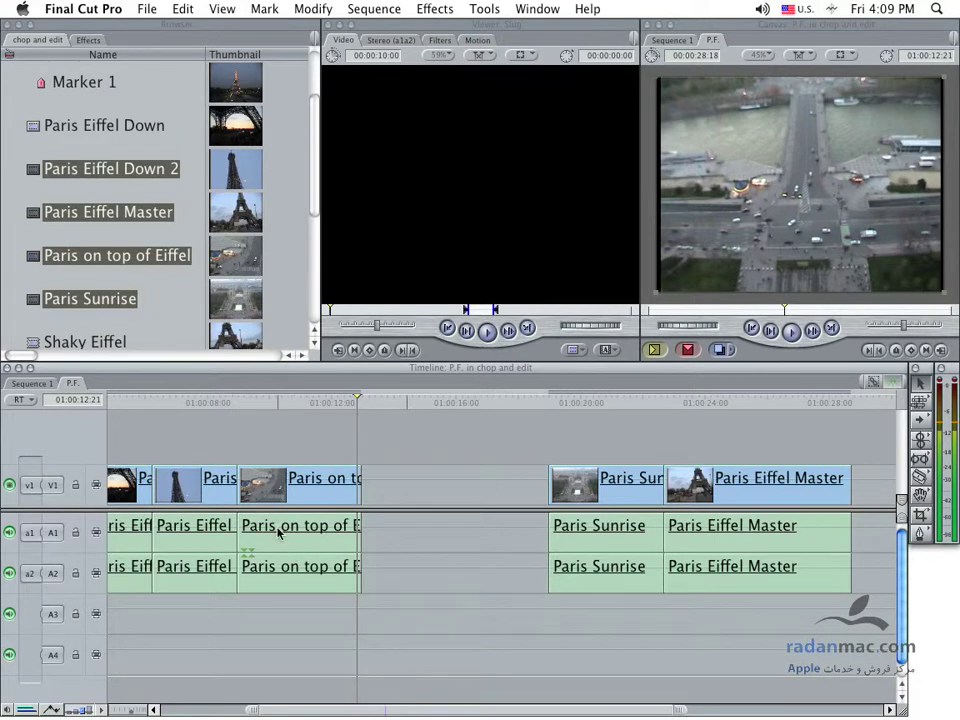
- Slide the Paris on top of Eiffel audio later, then back left along the tracks
left_click_drag(278, 533, 396, 524)
mouse_move(425, 585)
left_mouse_down()
mouse_move(343, 580)
mouse_move(429, 538)
mouse_move(467, 617)
left_mouse_up()
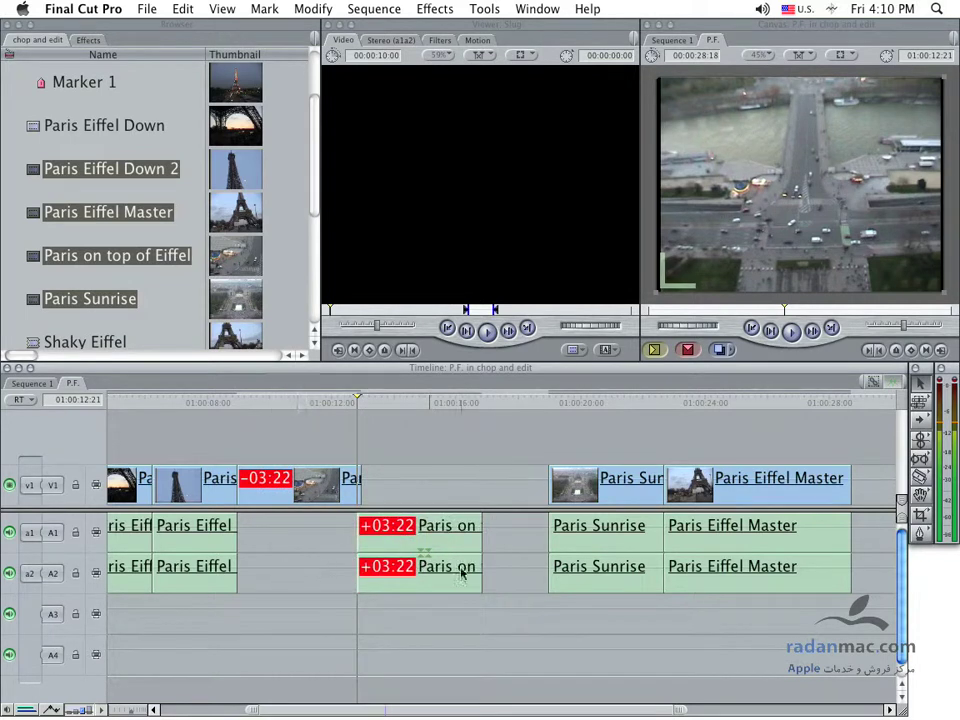
mouse_move(458, 530)
left_mouse_down()
mouse_move(365, 530)
mouse_move(352, 540)
left_mouse_up()
left_click(399, 590)
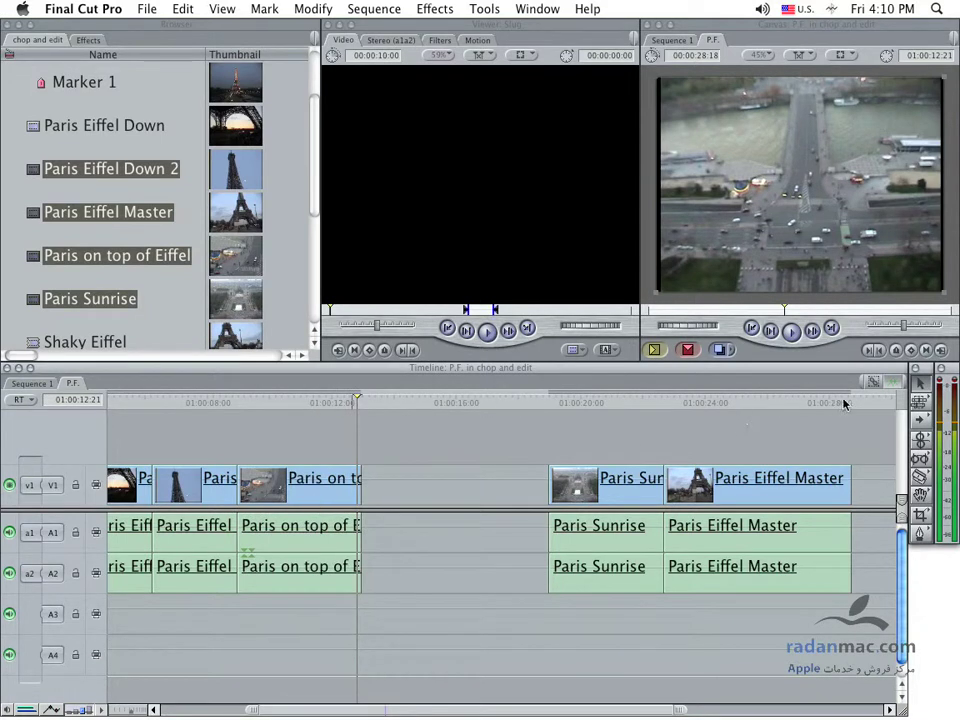
- Move the video later and slide the audio so the pair is 1:16 out of sync
mouse_move(315, 489)
left_mouse_down()
mouse_move(398, 485)
mouse_move(439, 470)
left_mouse_up()
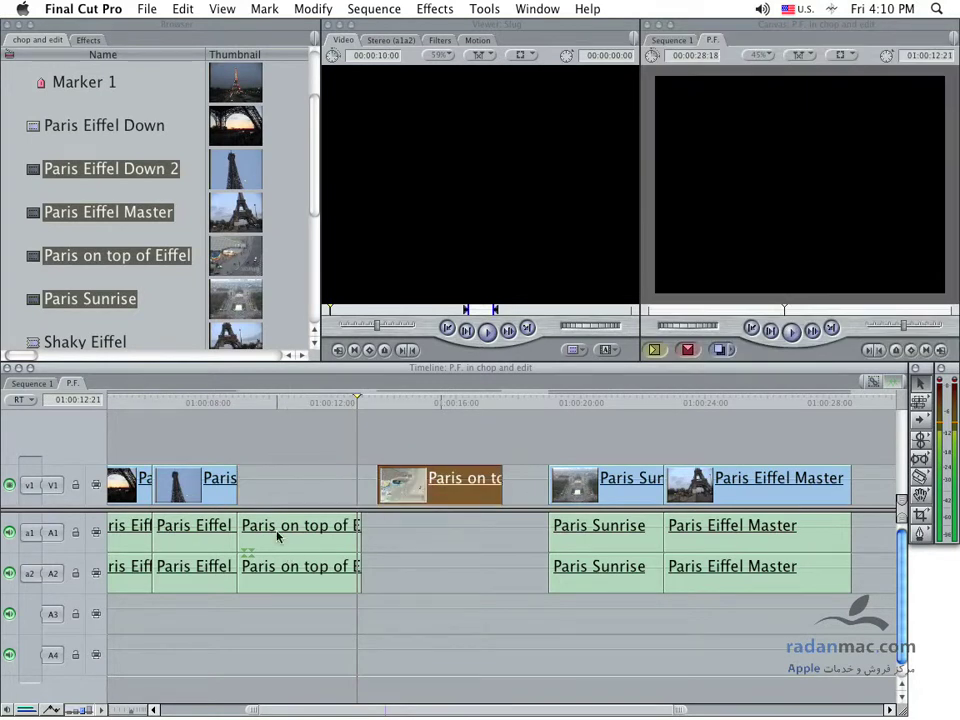
left_click_drag(279, 537, 368, 540)
left_click(480, 566)
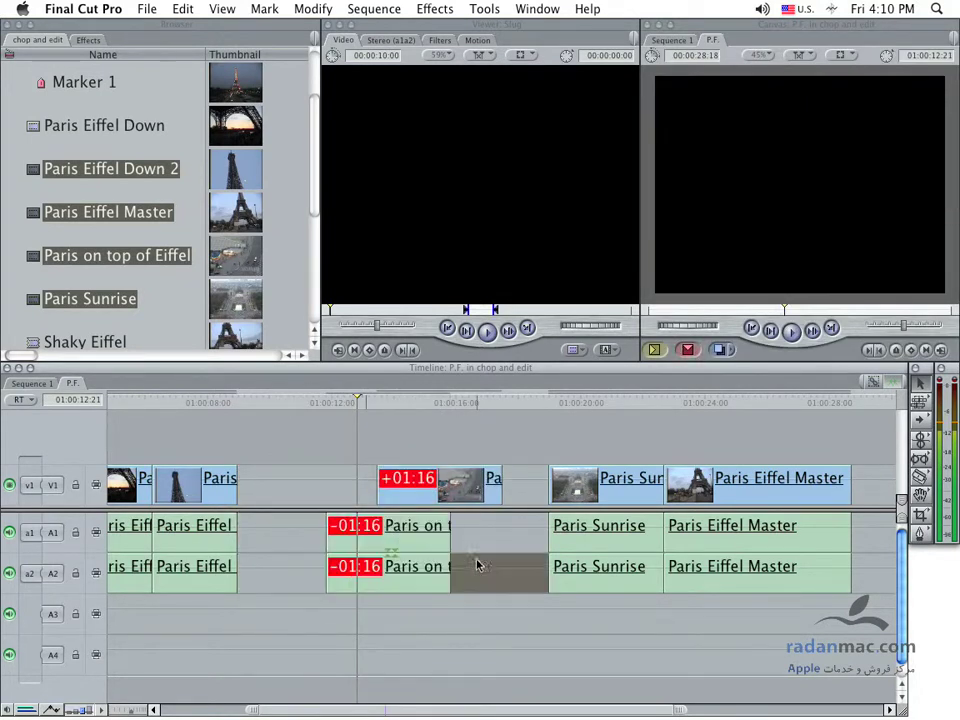
left_click(360, 620)
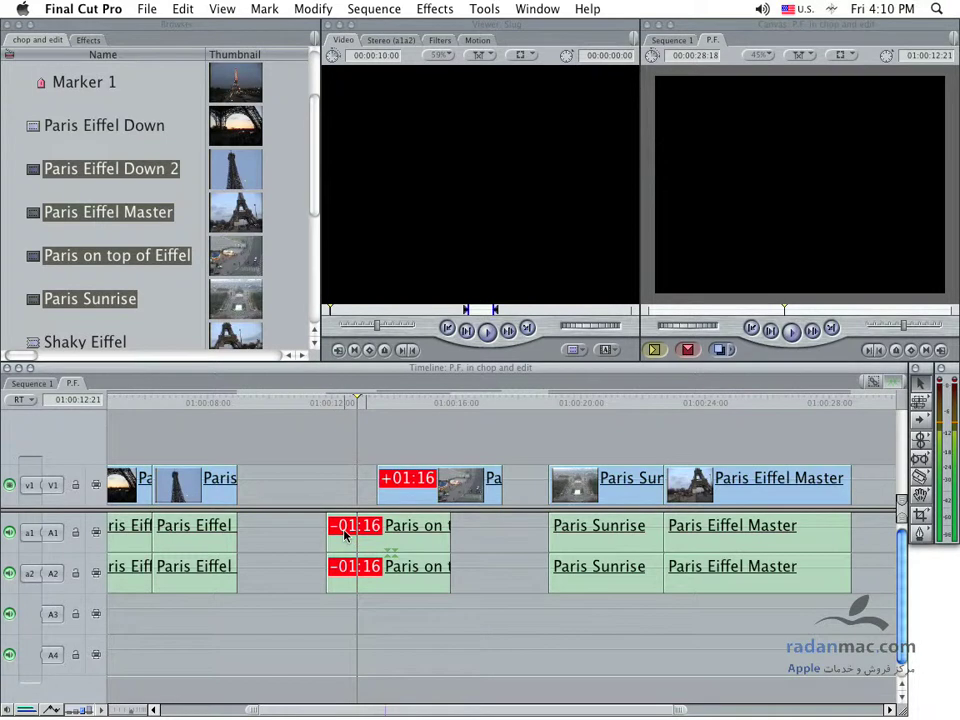
- Select the video and audio clips in turn, then move the video earlier
left_click(440, 488)
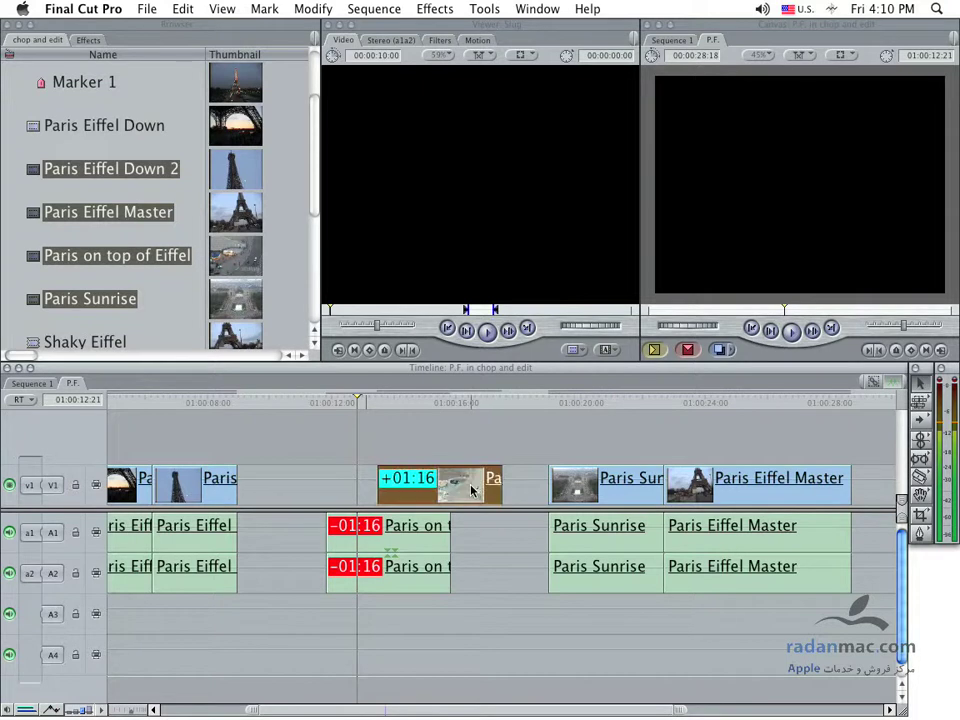
left_click(400, 552)
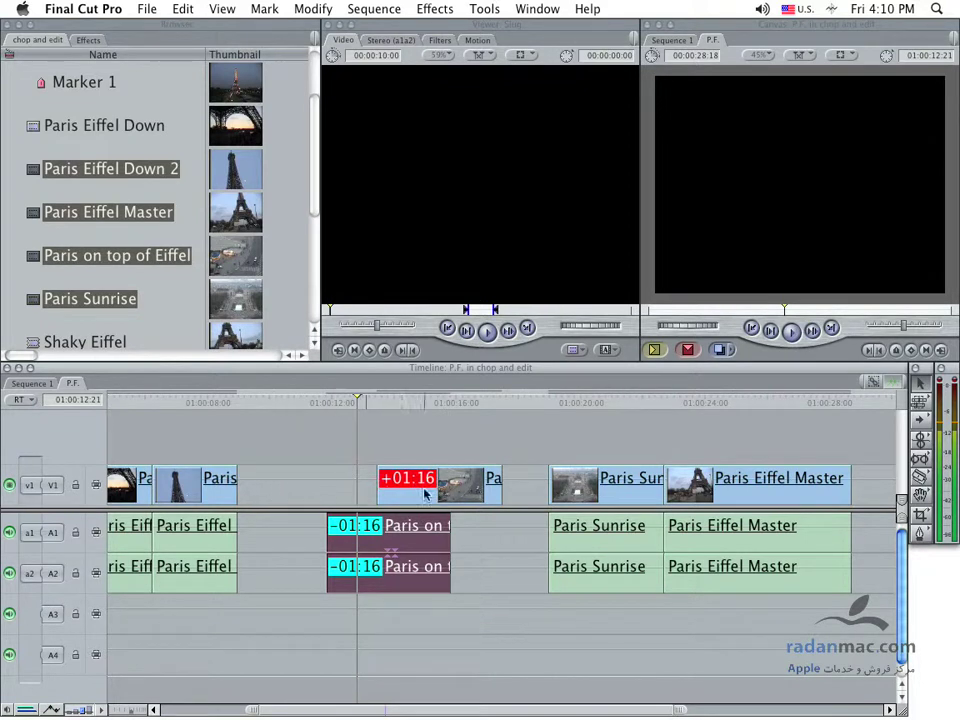
left_click(370, 628)
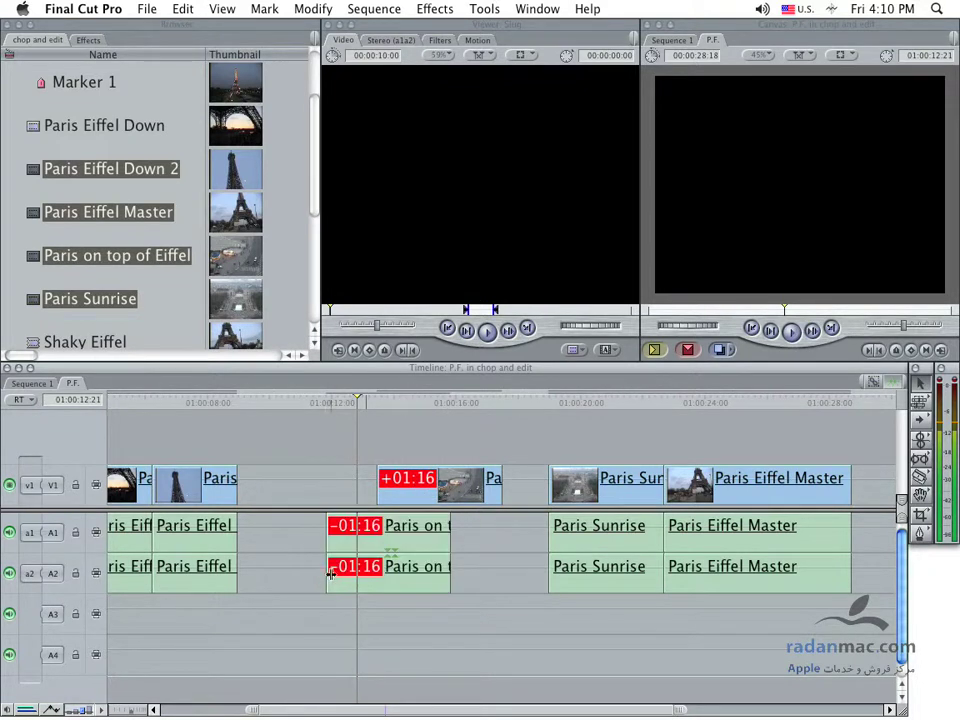
left_click(395, 568)
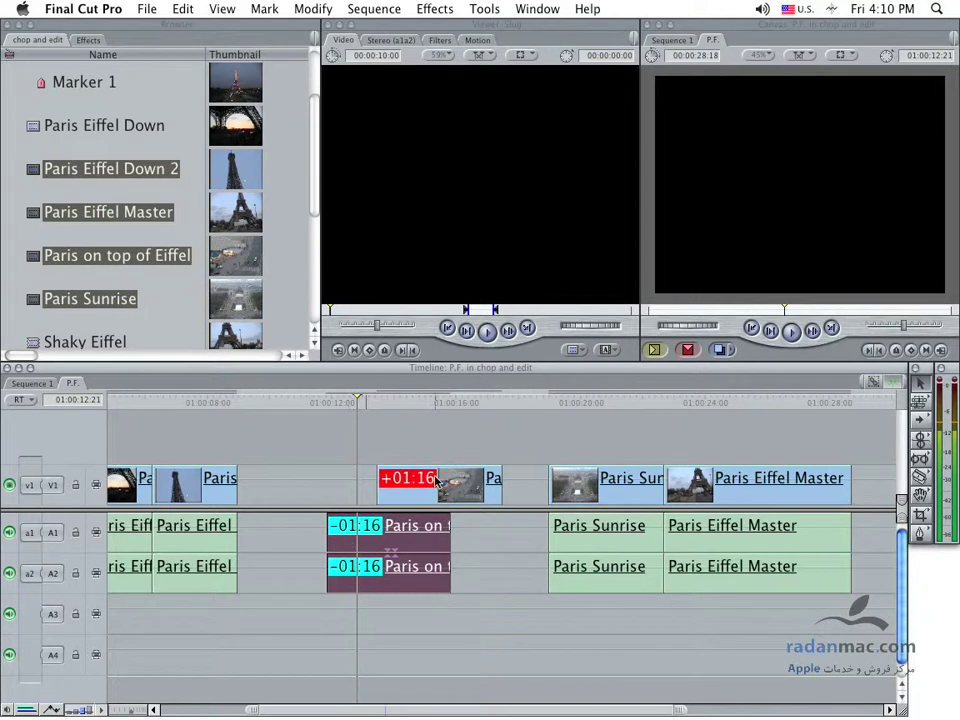
left_click(297, 612)
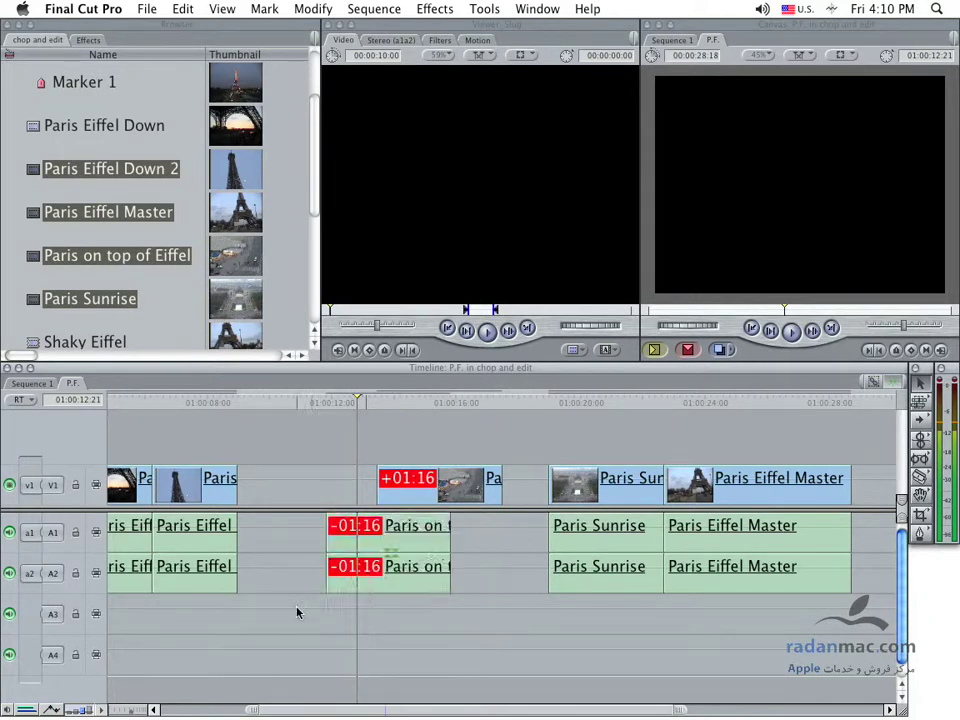
left_click_drag(432, 488, 323, 502)
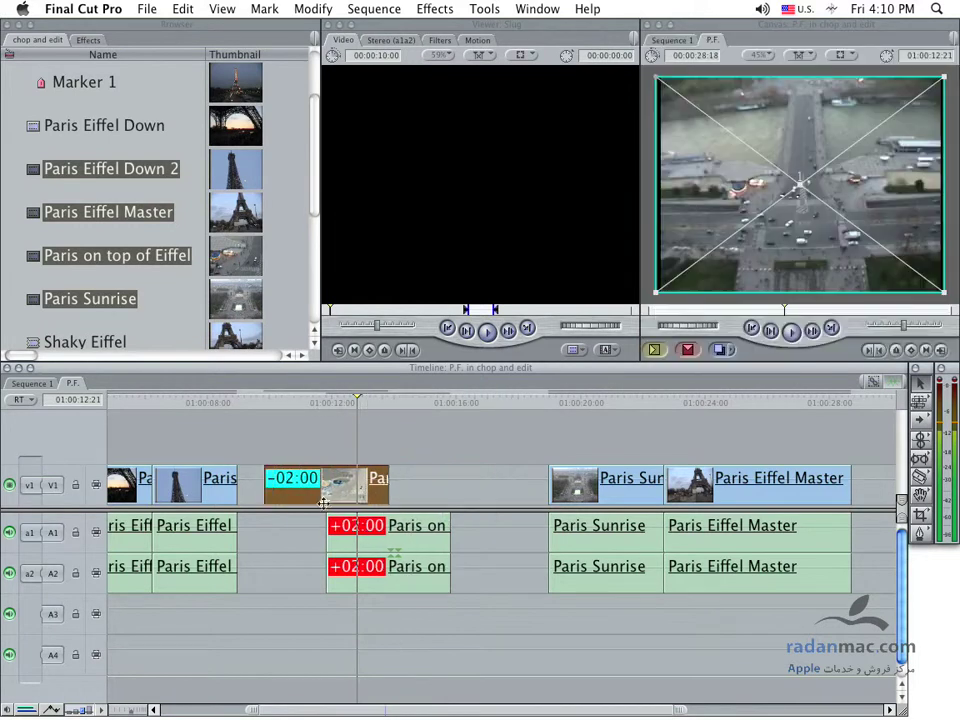
left_click(445, 488)
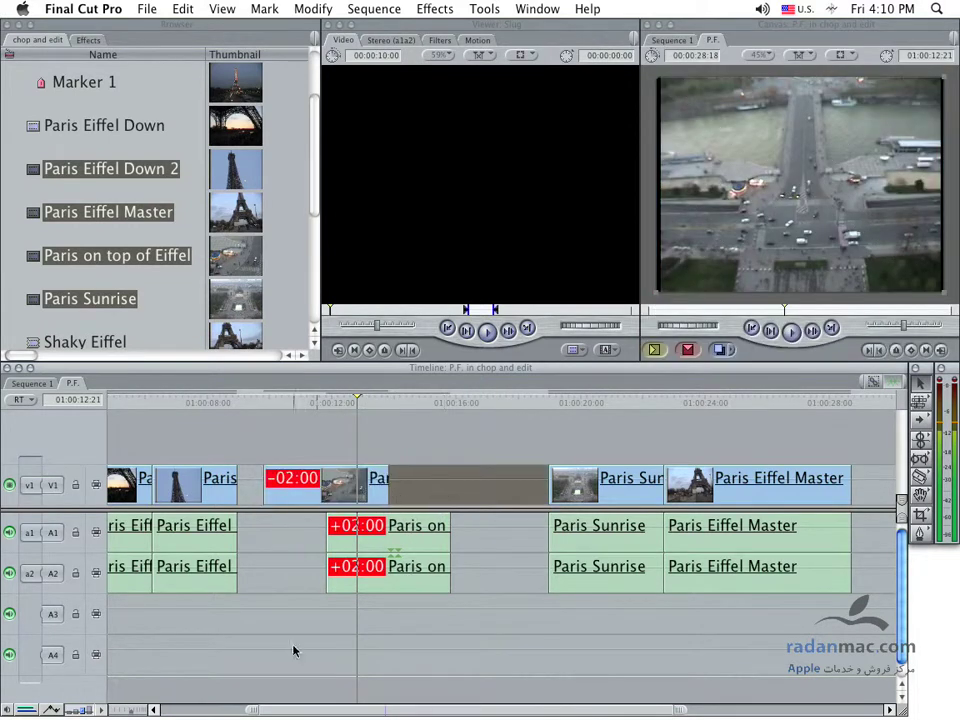
left_click(293, 647)
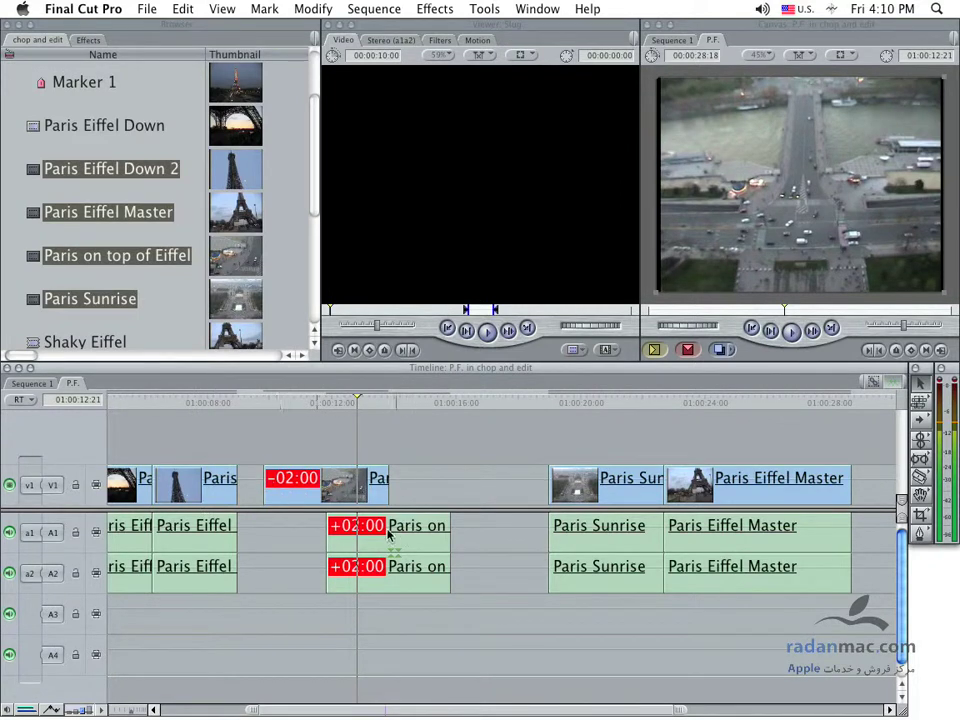
- Offset the audio to 3:00 and the video to 2:01, then open the sync flag's options
left_click_drag(388, 532, 418, 532)
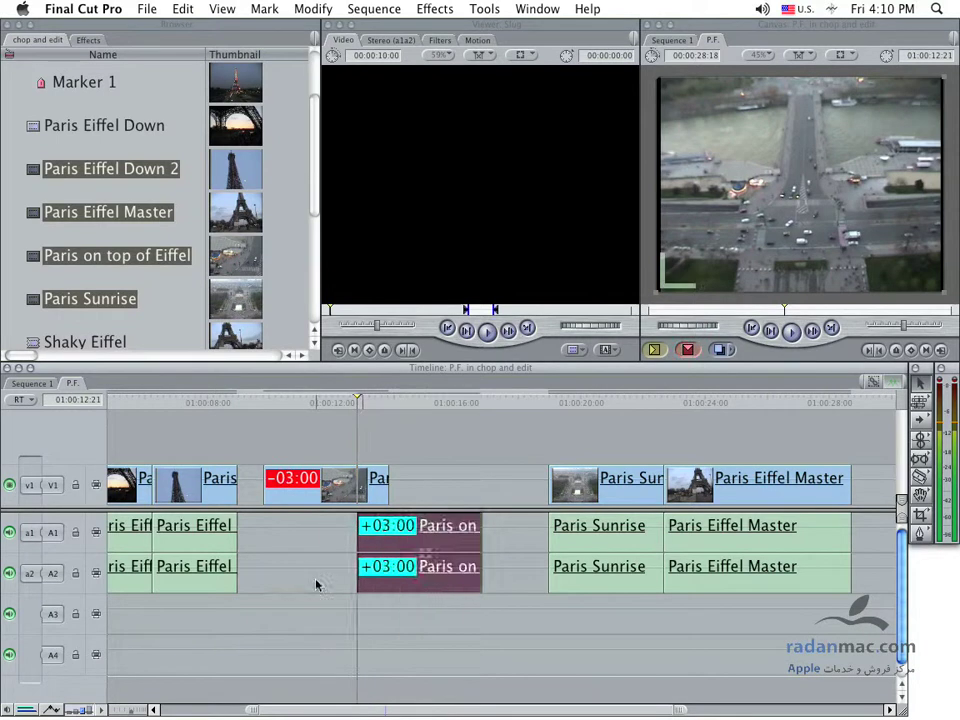
left_click(316, 585)
left_click(318, 614)
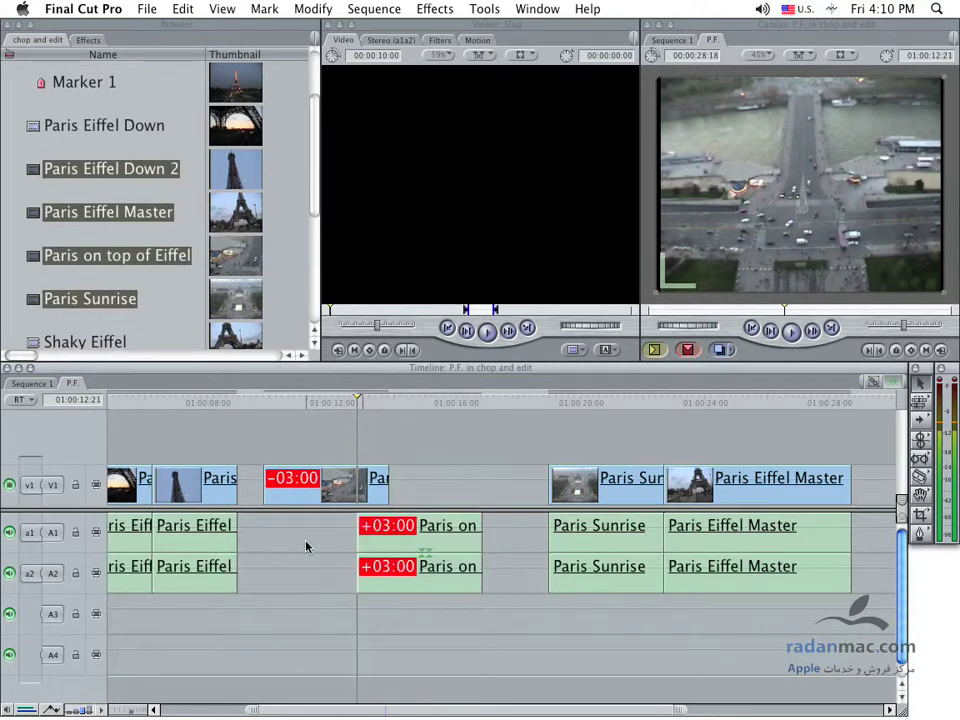
left_click_drag(315, 485, 345, 485)
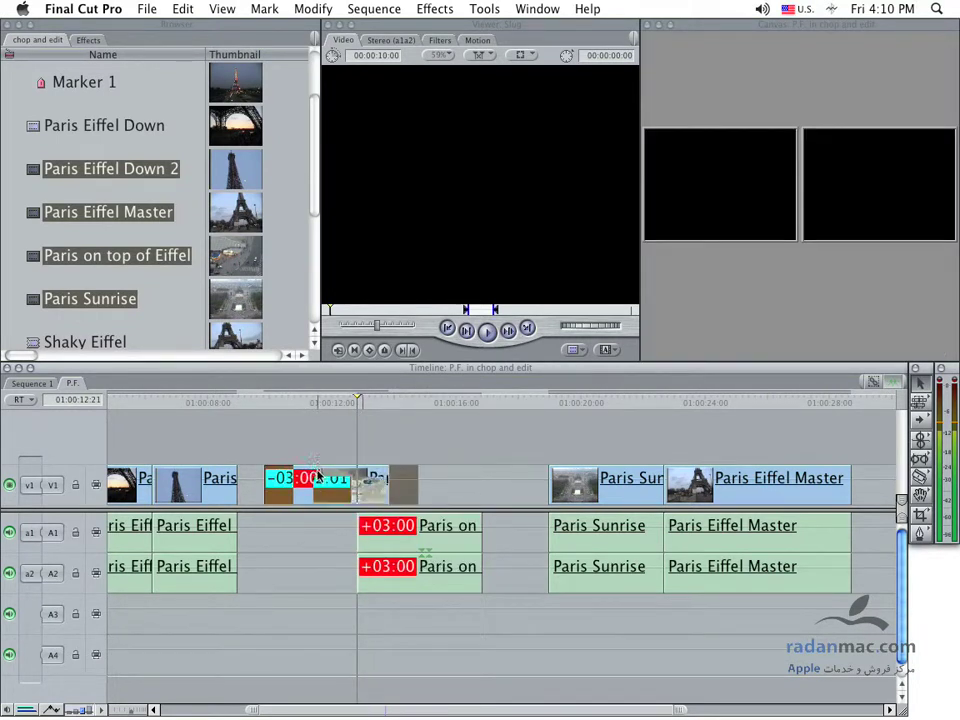
left_click(325, 568)
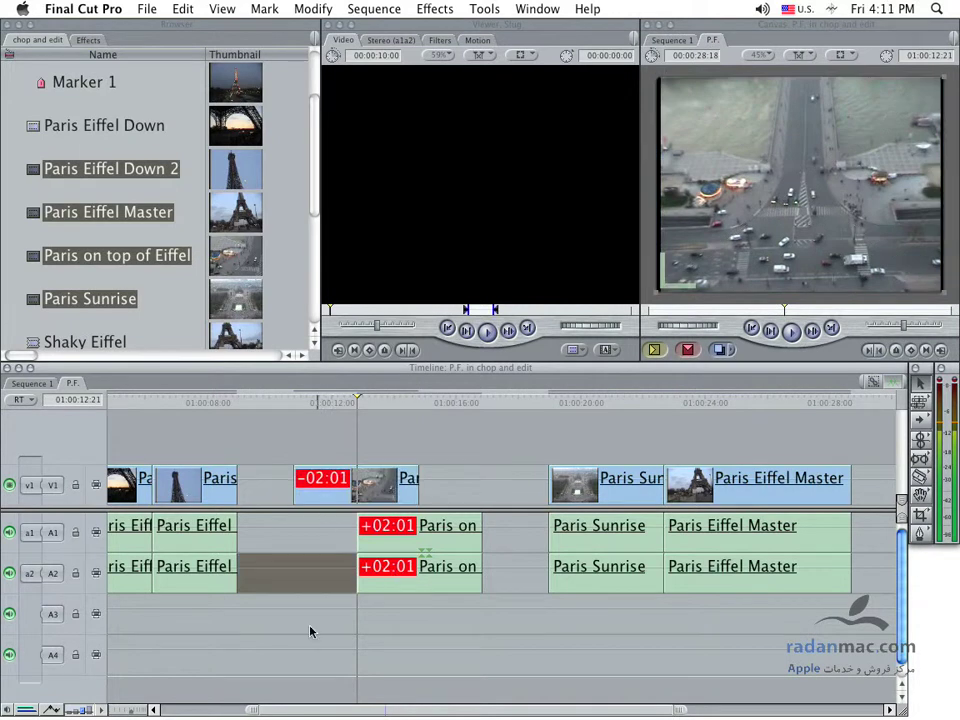
left_click(340, 628)
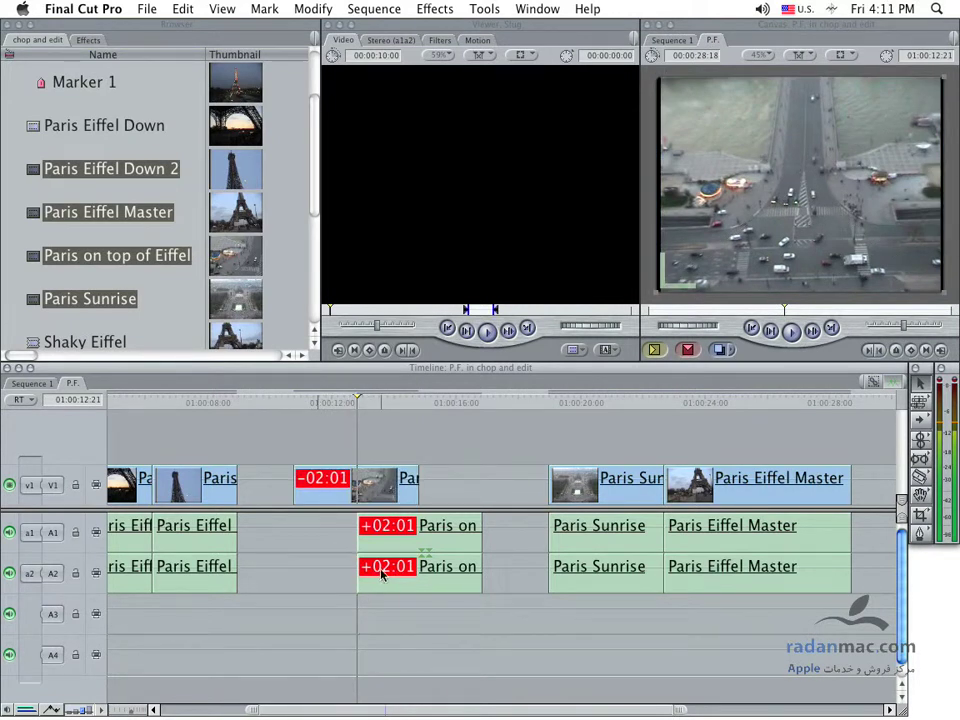
left_click(380, 530)
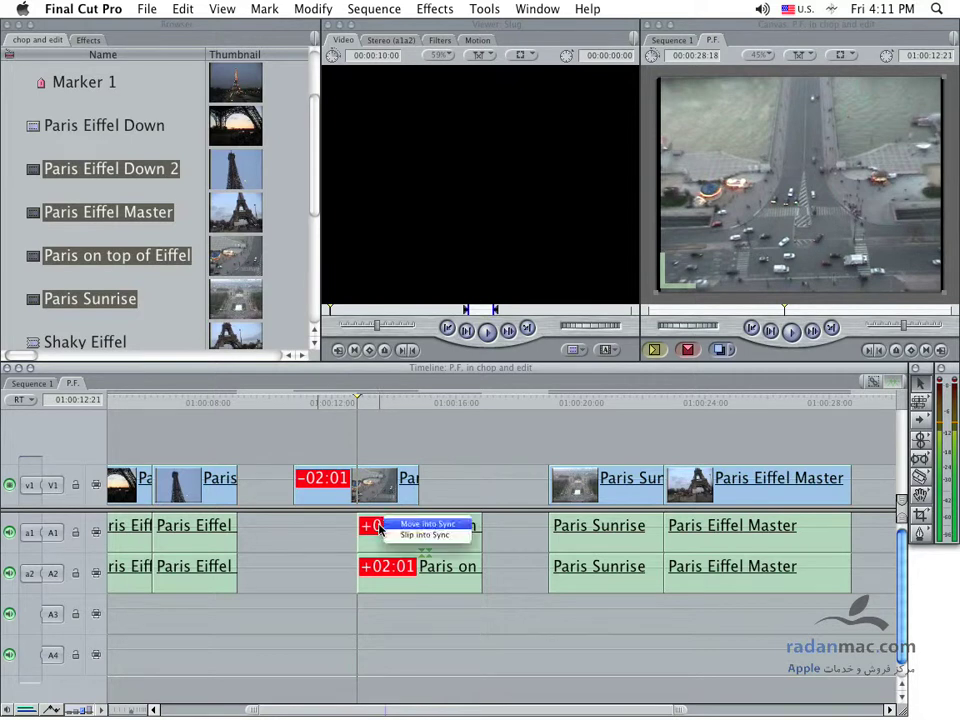
left_click(467, 528)
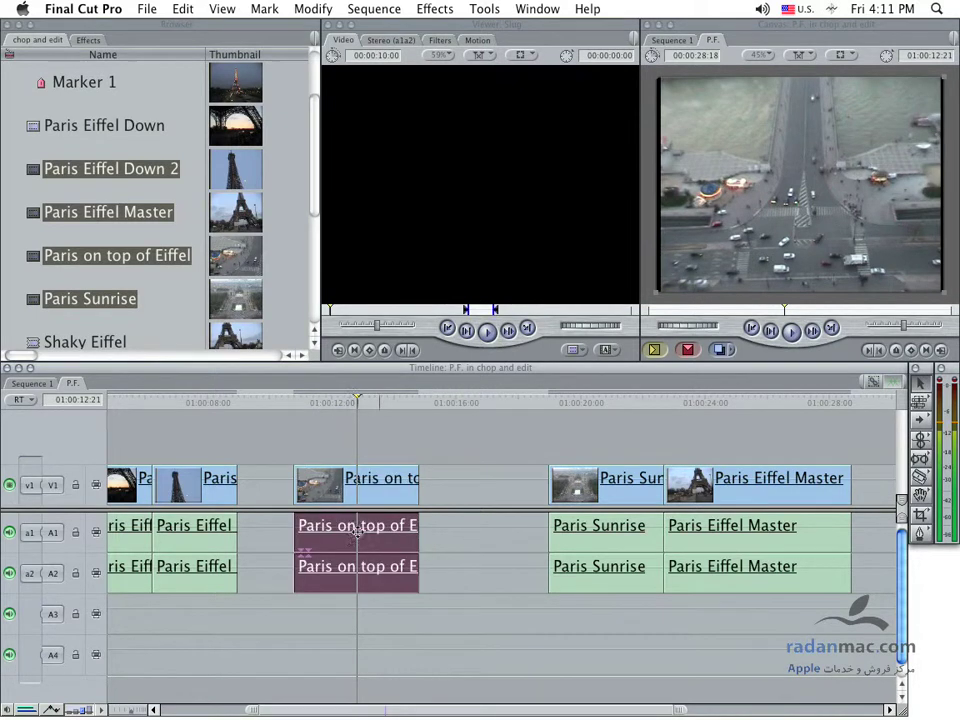
left_click(467, 537)
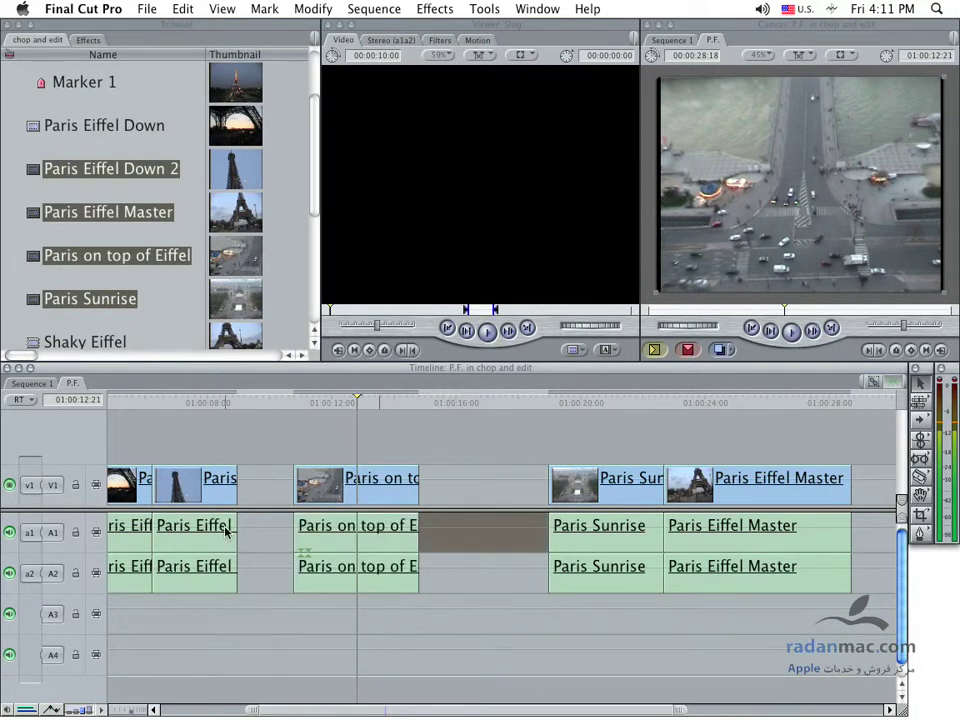
key("super+z")
left_click(336, 531)
right_click(386, 524)
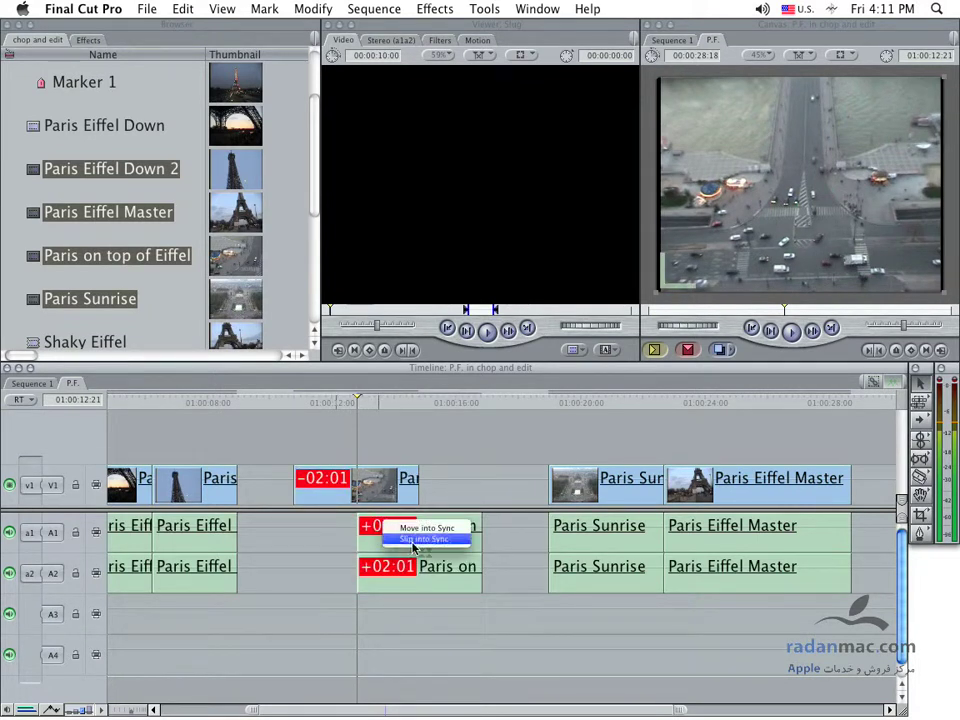
left_click(424, 539)
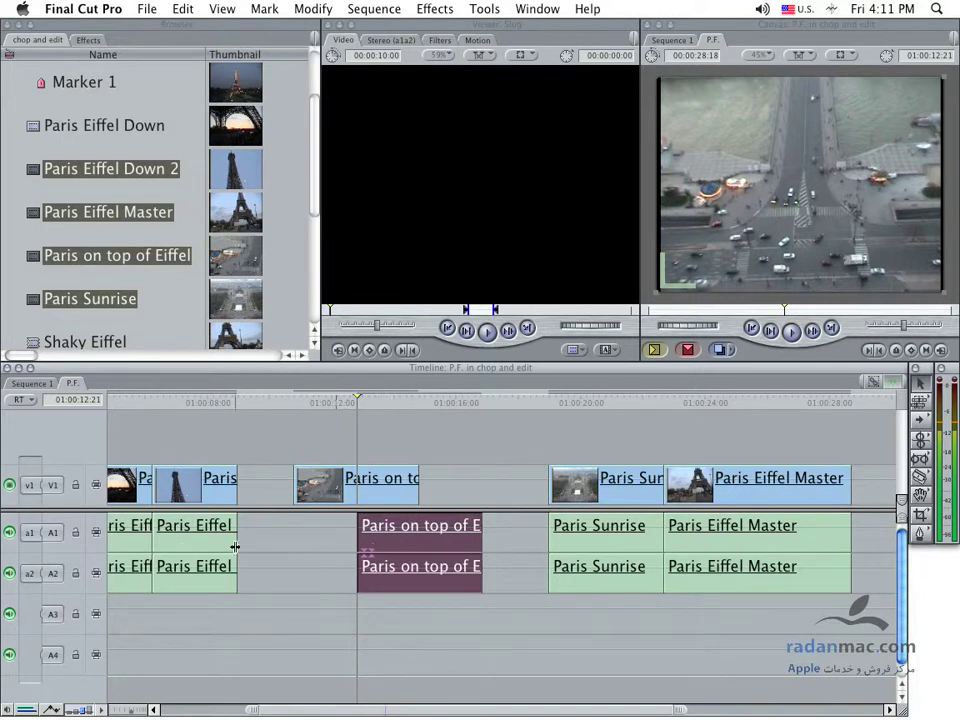
left_click(270, 550)
left_click(284, 578)
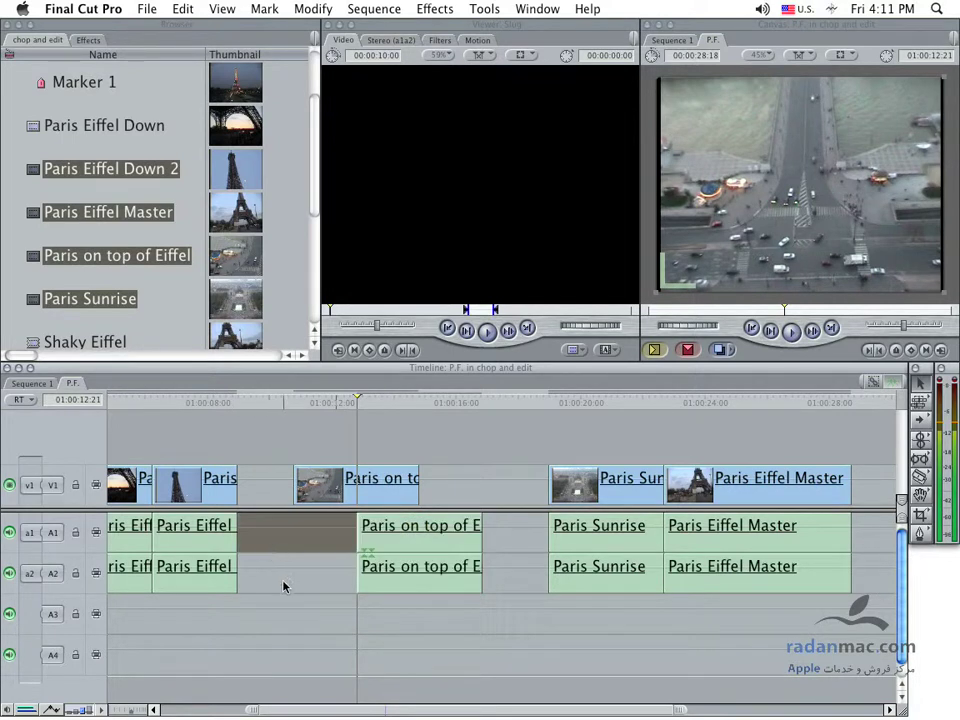
left_click(307, 636)
left_click(362, 585)
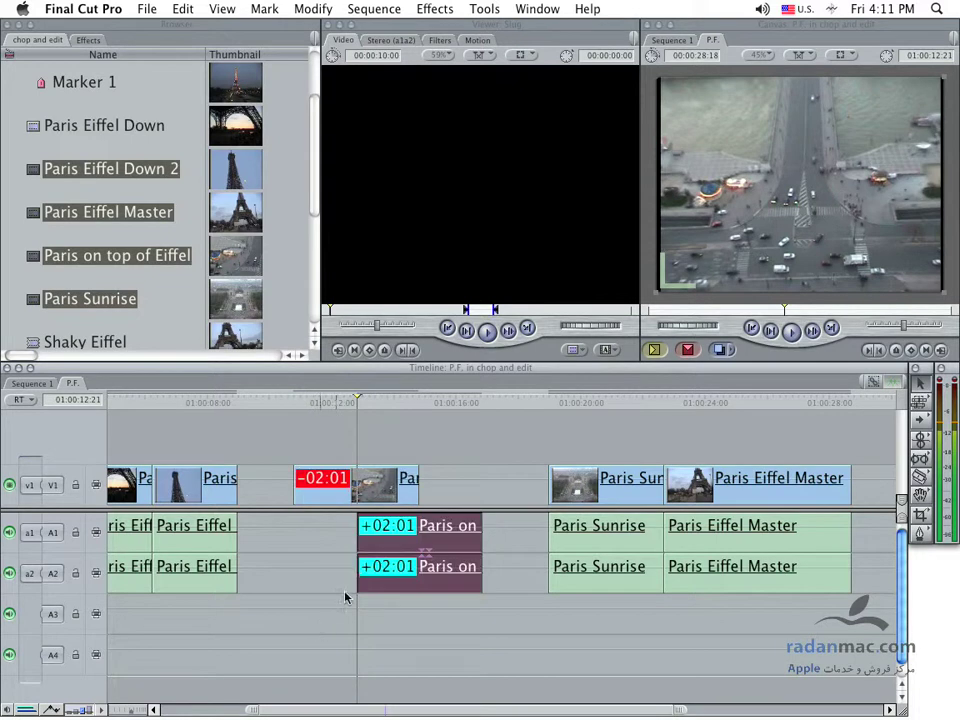
left_click(486, 606)
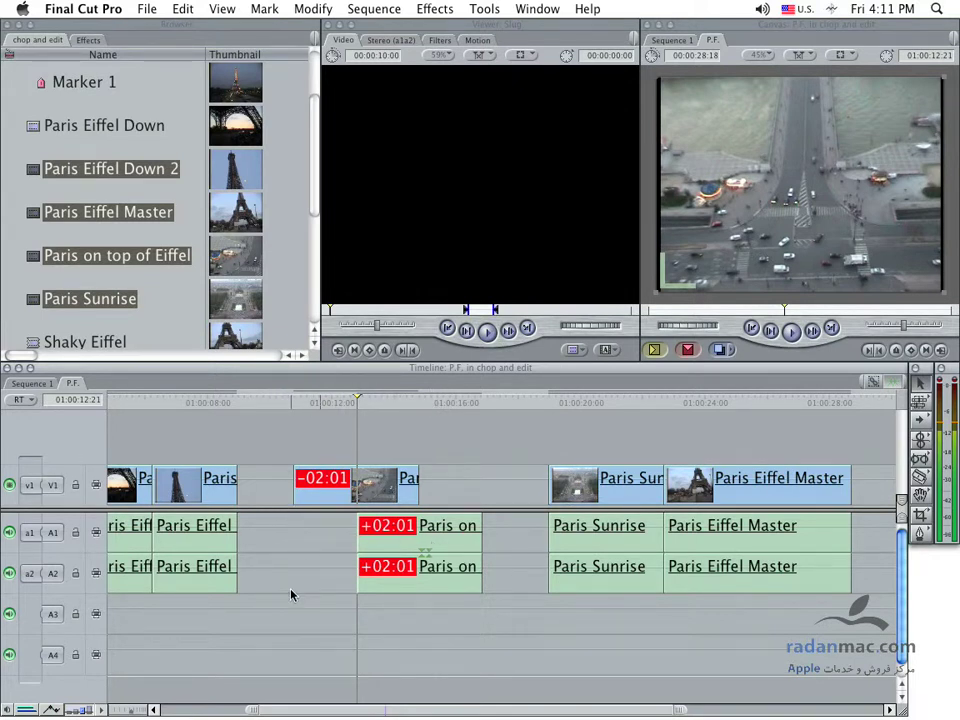
- Slip the Paris on top of Eiffel video's content with the Slip tool, then return to Select
left_click_drag(916, 462, 857, 461)
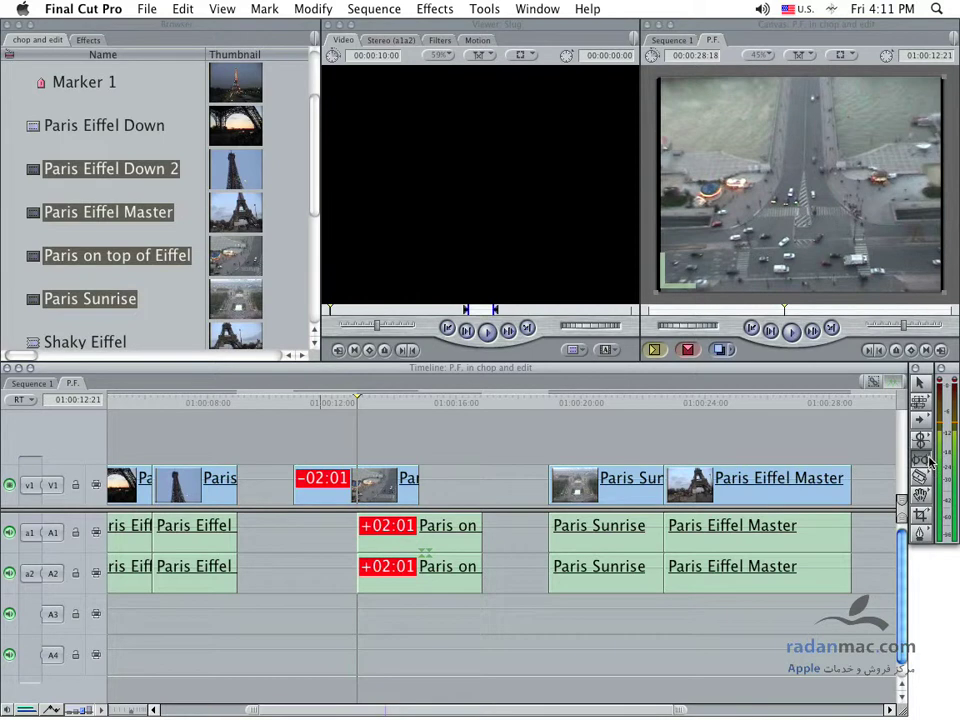
left_click(922, 461)
left_click_drag(340, 481, 381, 485)
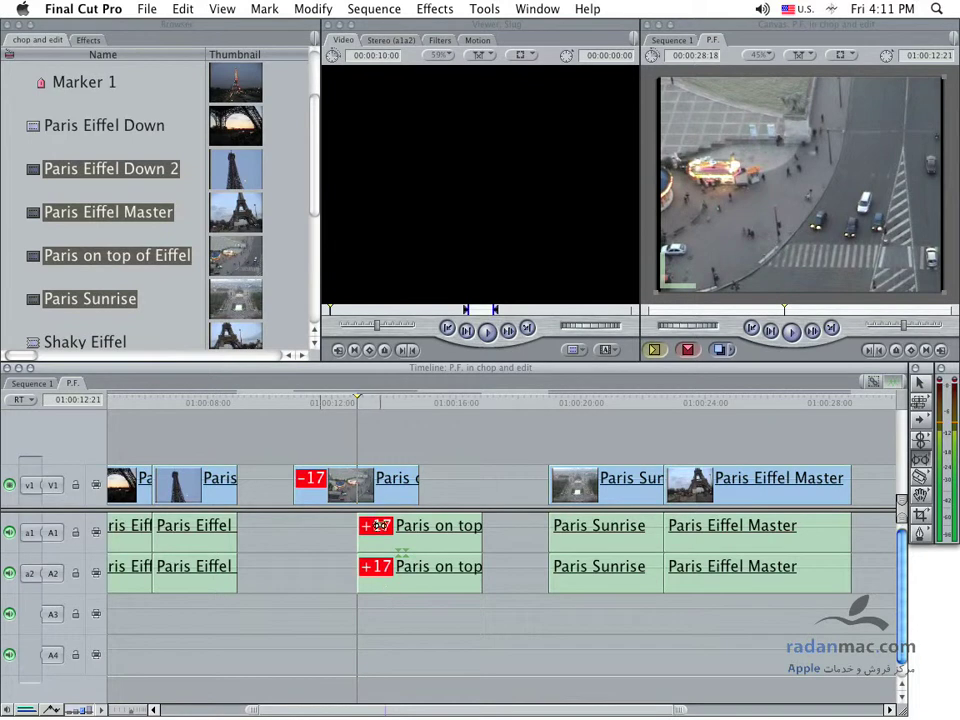
left_click_drag(381, 487, 382, 489)
left_click(920, 388)
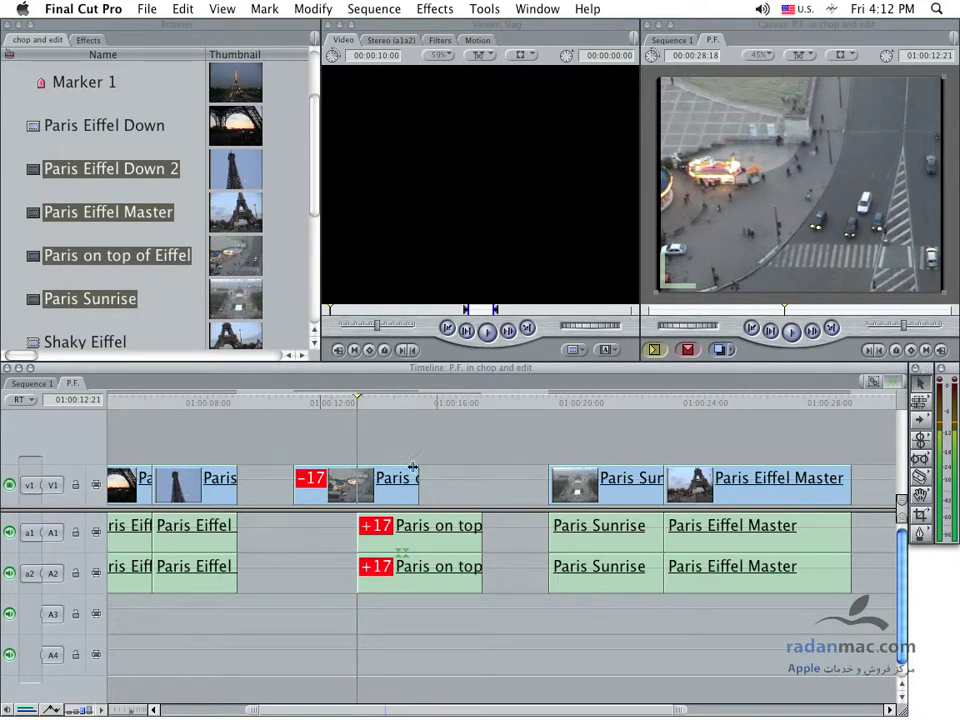
- Move the video earlier on V1, 24 frames out of sync, then delete both audio clips
left_click_drag(391, 472, 387, 456)
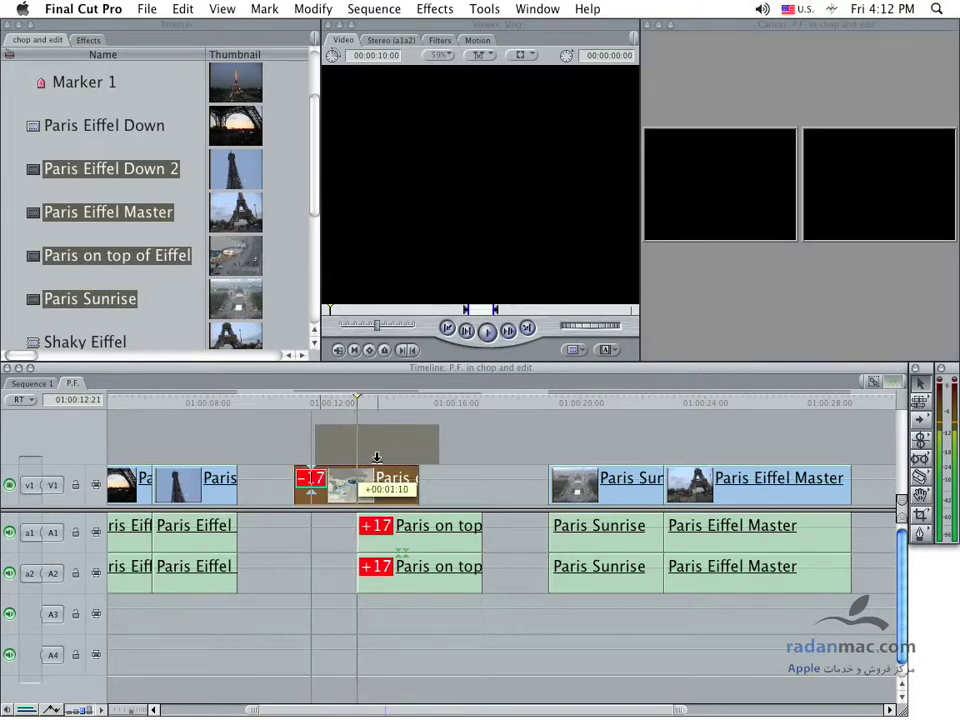
mouse_move(387, 456)
left_mouse_down()
mouse_move(369, 452)
mouse_move(332, 482)
mouse_move(345, 529)
left_mouse_up()
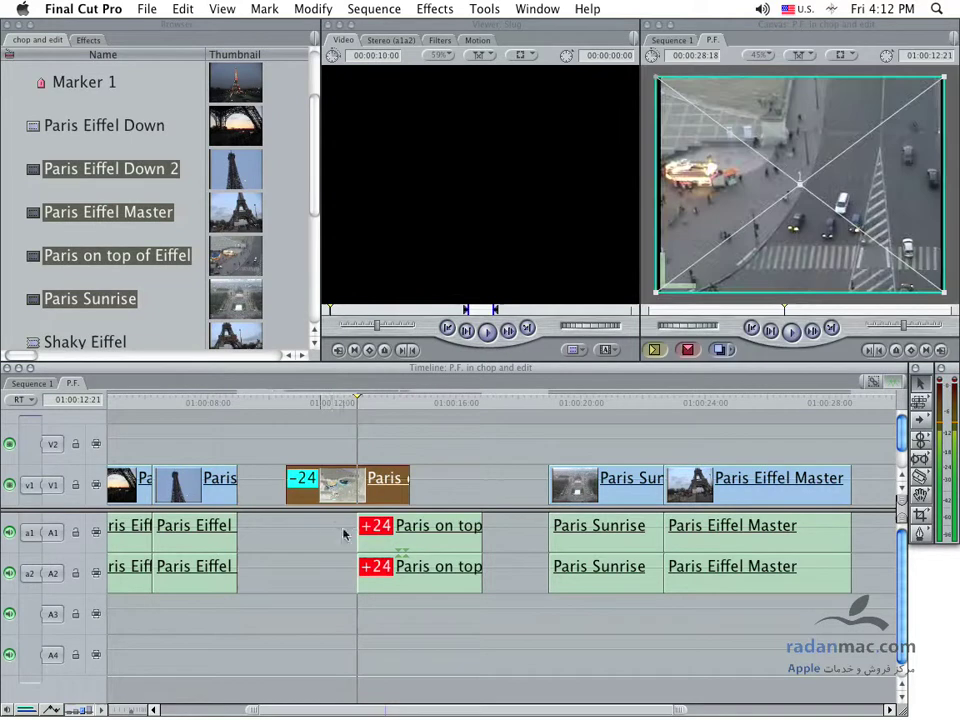
left_click(306, 540)
left_click(453, 474)
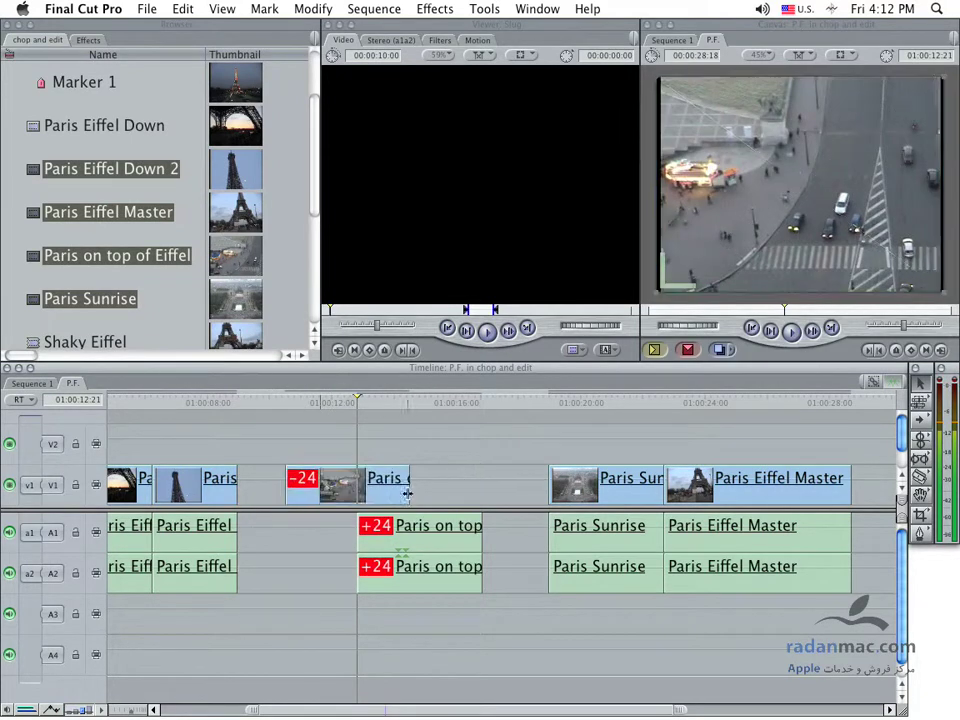
left_click(430, 570)
left_click(316, 566)
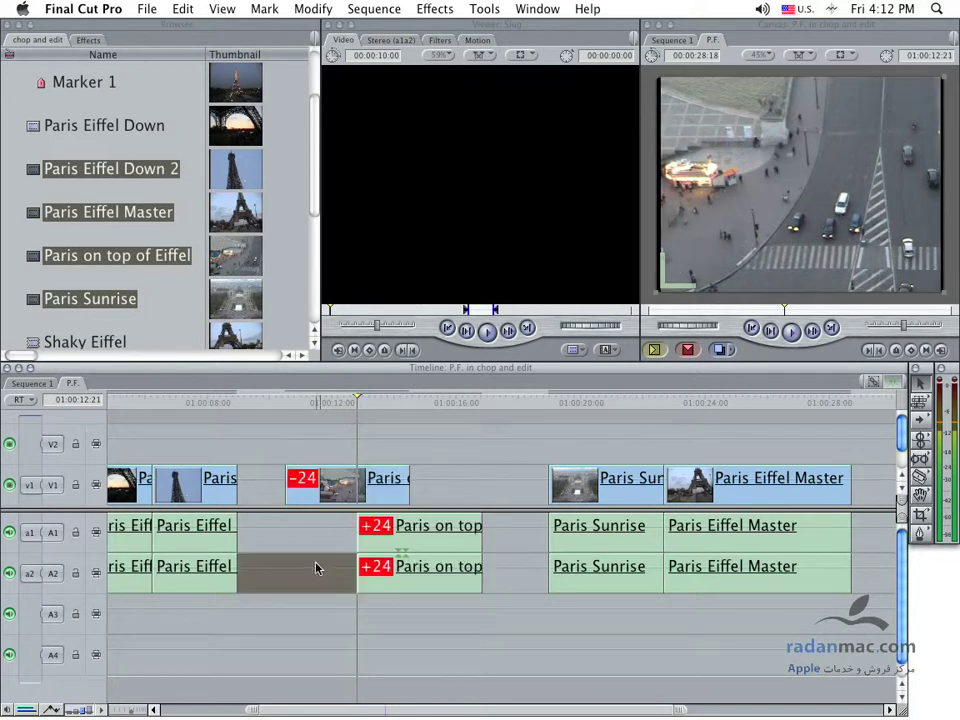
left_click(455, 607)
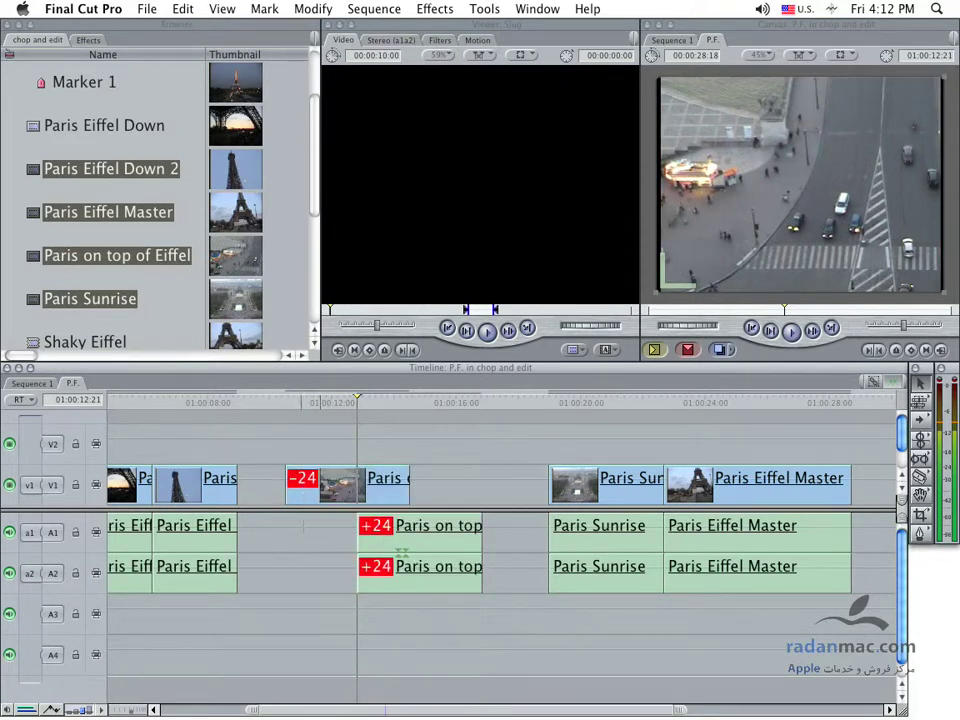
left_click_drag(302, 532, 421, 616)
key("Delete")
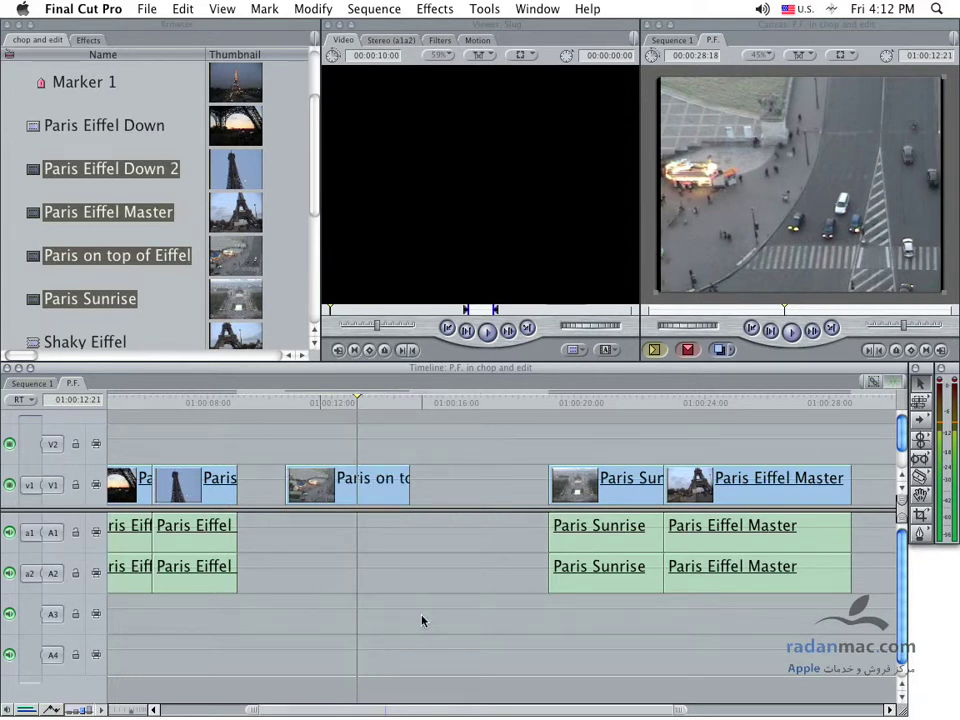
- Restore the deleted audio and use Move into Sync from its red sync flag
key("super+z")
right_click(368, 525)
left_click(389, 527)
left_click(300, 530)
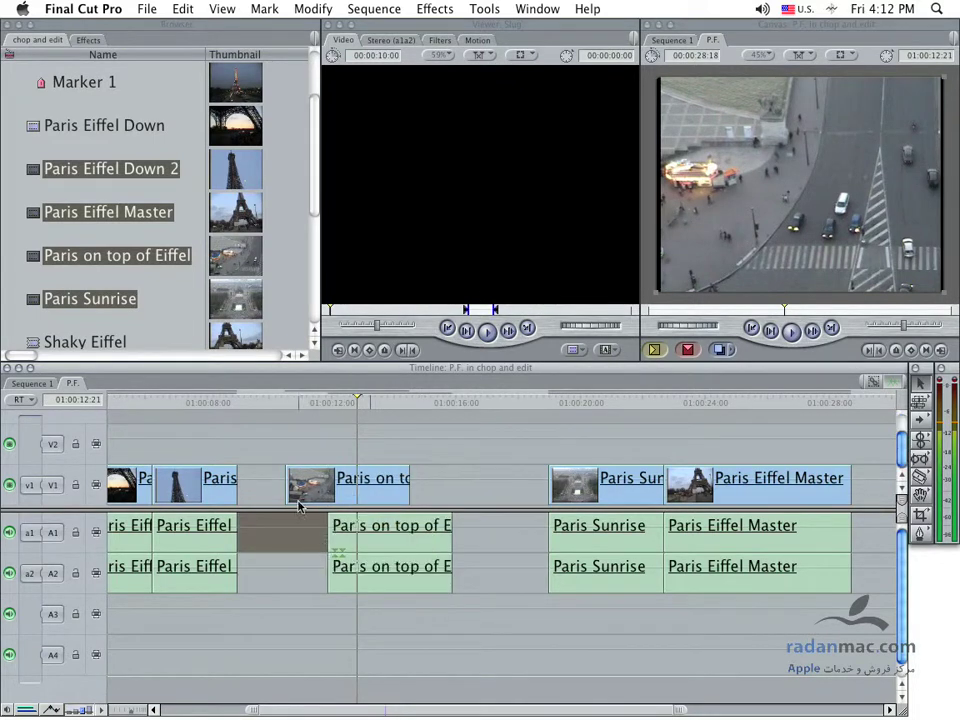
- Trim the video's In and Out points to span the same range as its audio
left_click_drag(288, 485, 330, 485)
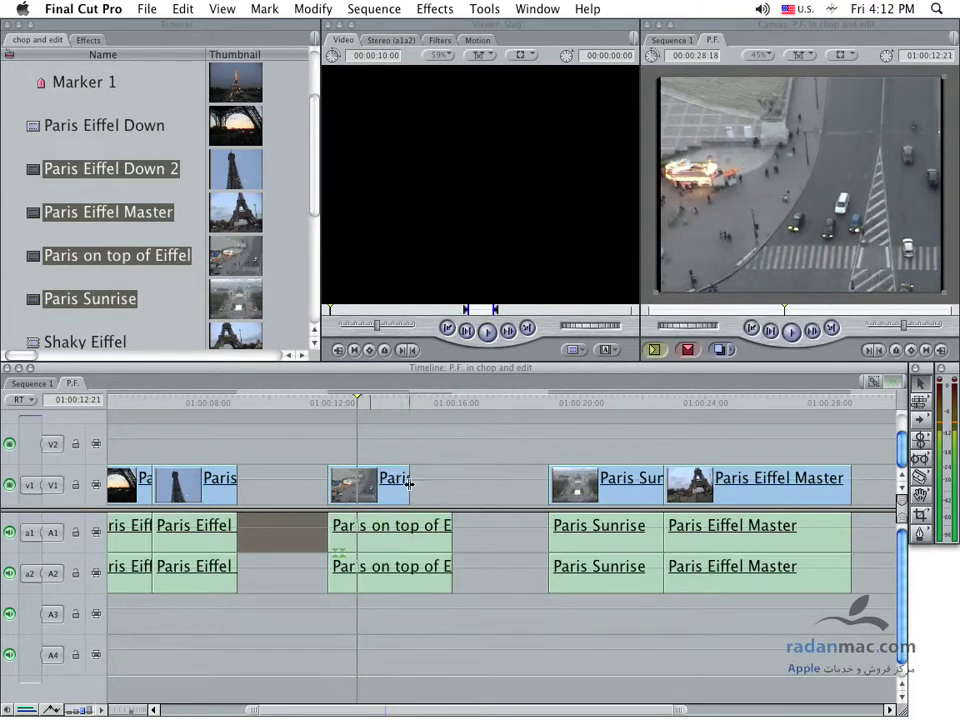
left_click_drag(409, 485, 452, 485)
left_click(490, 535)
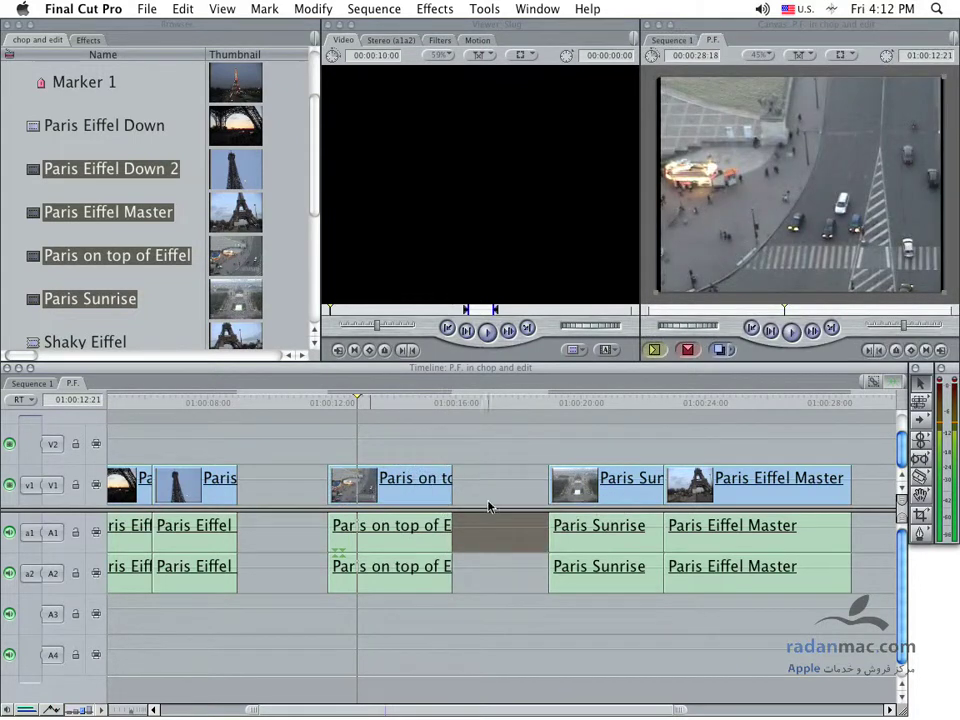
left_click(486, 490)
left_click(495, 574)
left_click(530, 637)
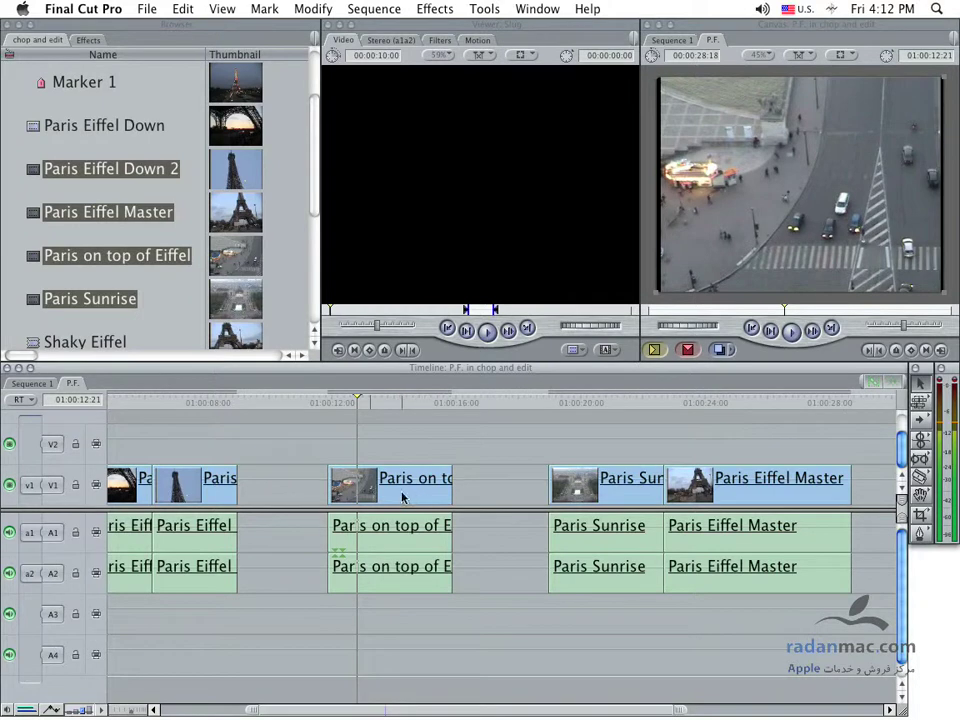
- Slide Paris on top of Eiffel, Paris Sunrise and Paris Eiffel Master left, each snapped to the previous clip
left_click_drag(408, 497, 354, 492)
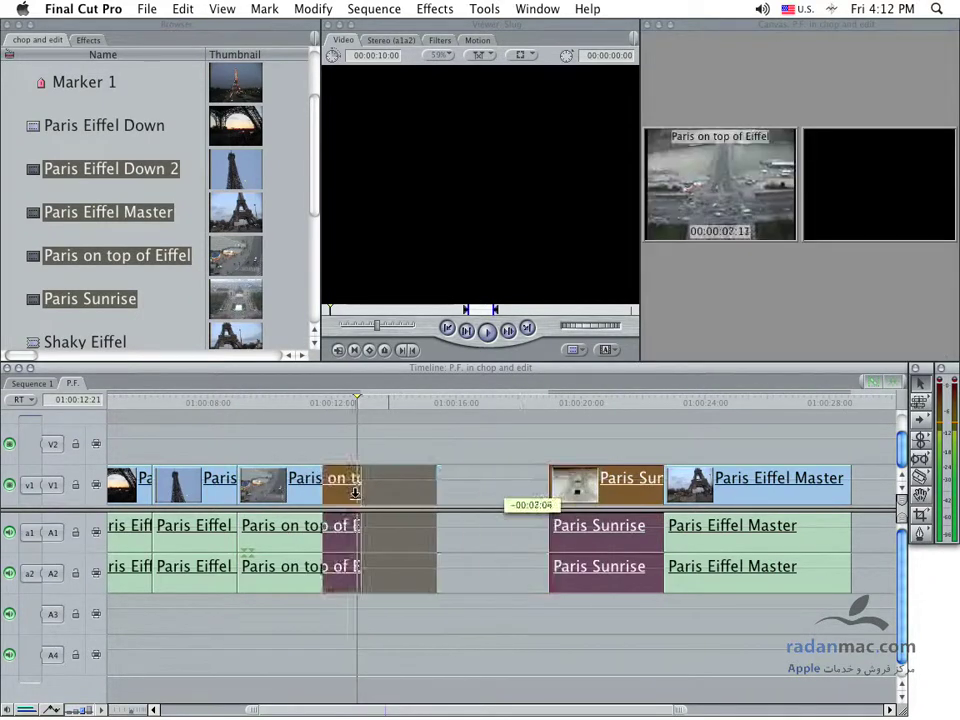
left_click_drag(354, 492, 413, 490)
left_click(707, 487)
left_click_drag(707, 487, 530, 487)
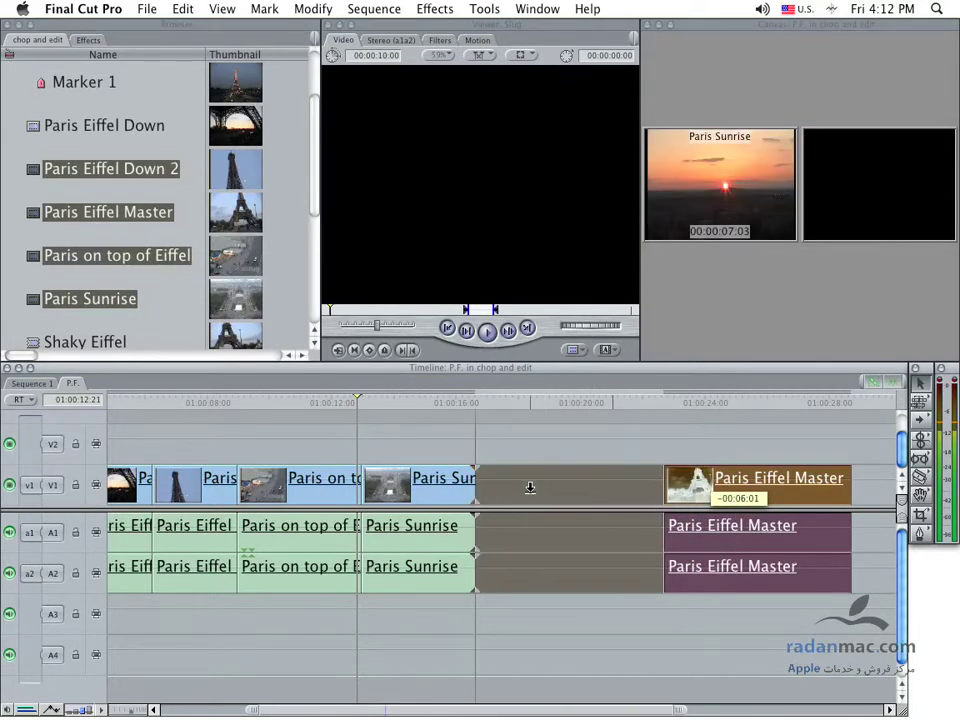
left_click_drag(530, 488, 533, 493)
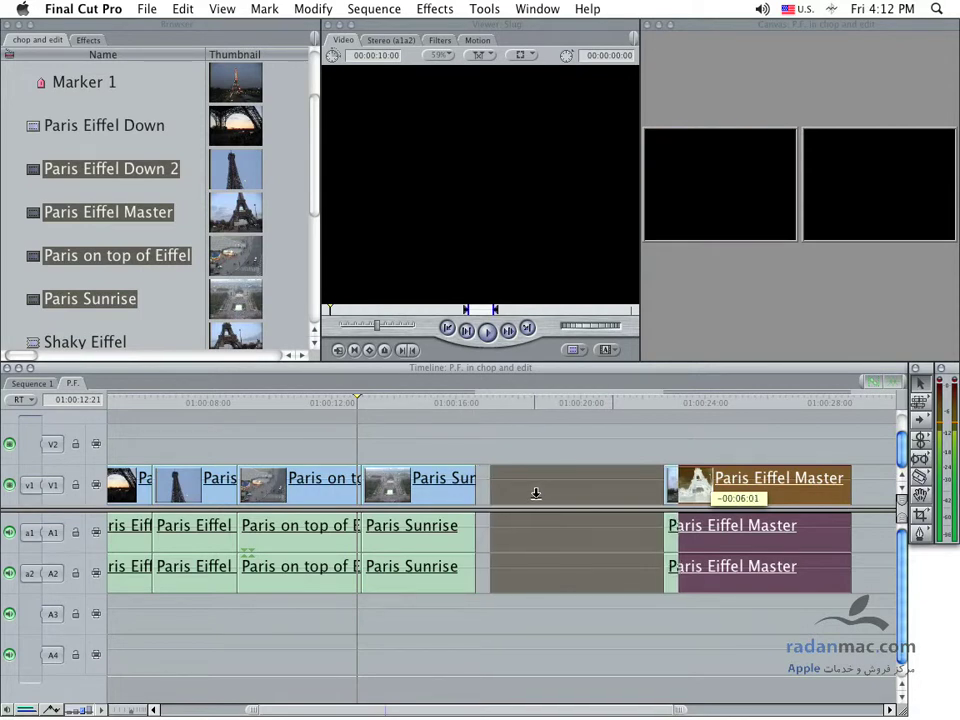
left_click_drag(533, 493, 569, 482)
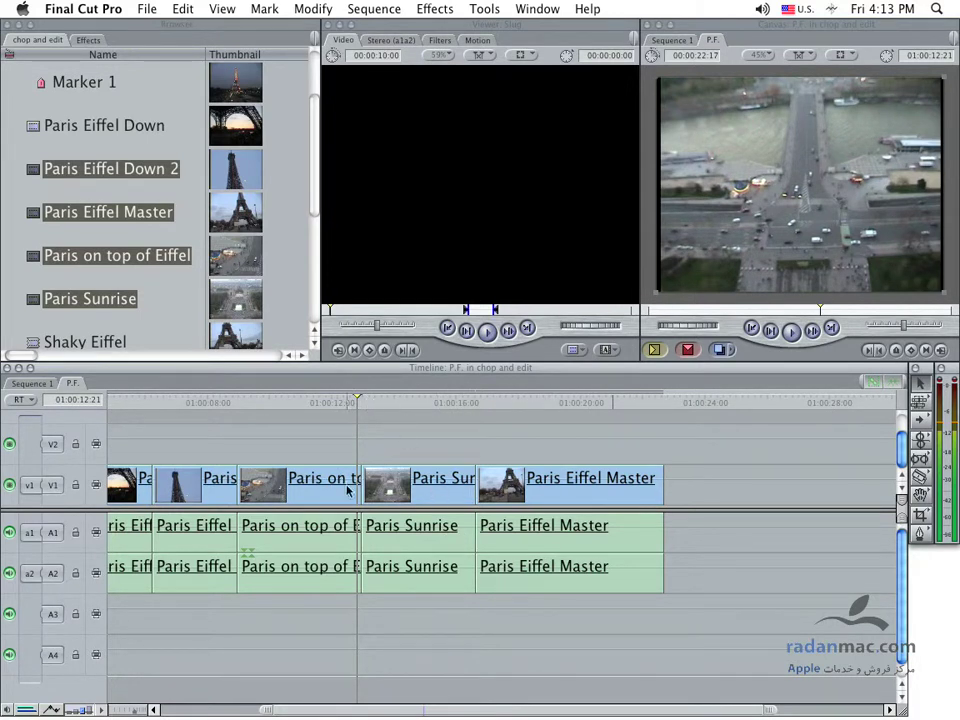
left_click_drag(389, 404, 751, 406)
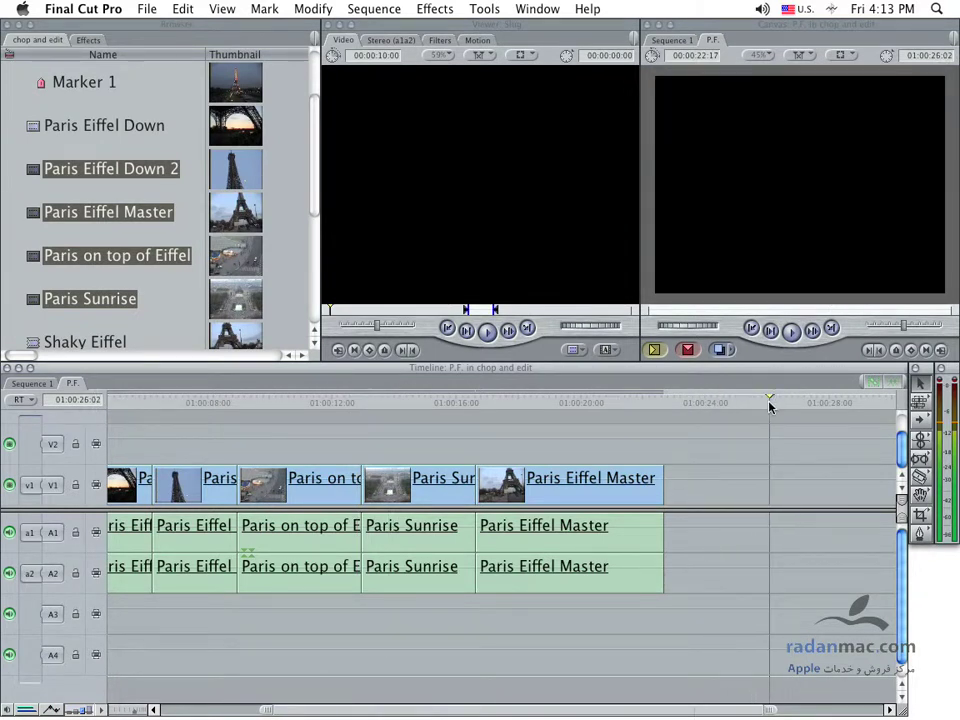
left_click_drag(565, 489, 602, 483)
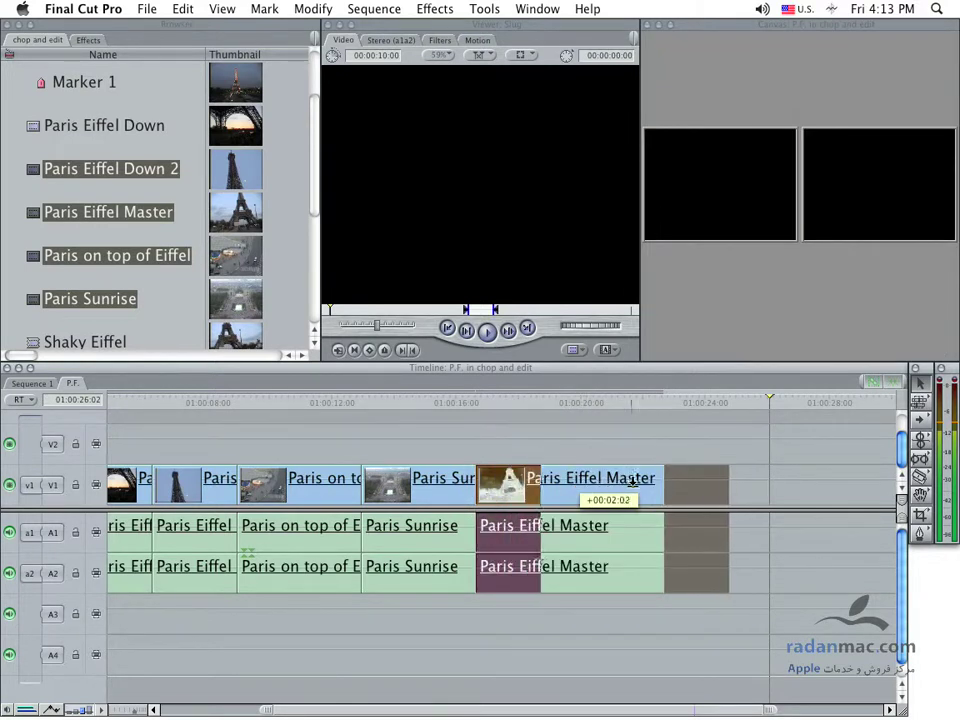
left_click_drag(602, 483, 655, 479)
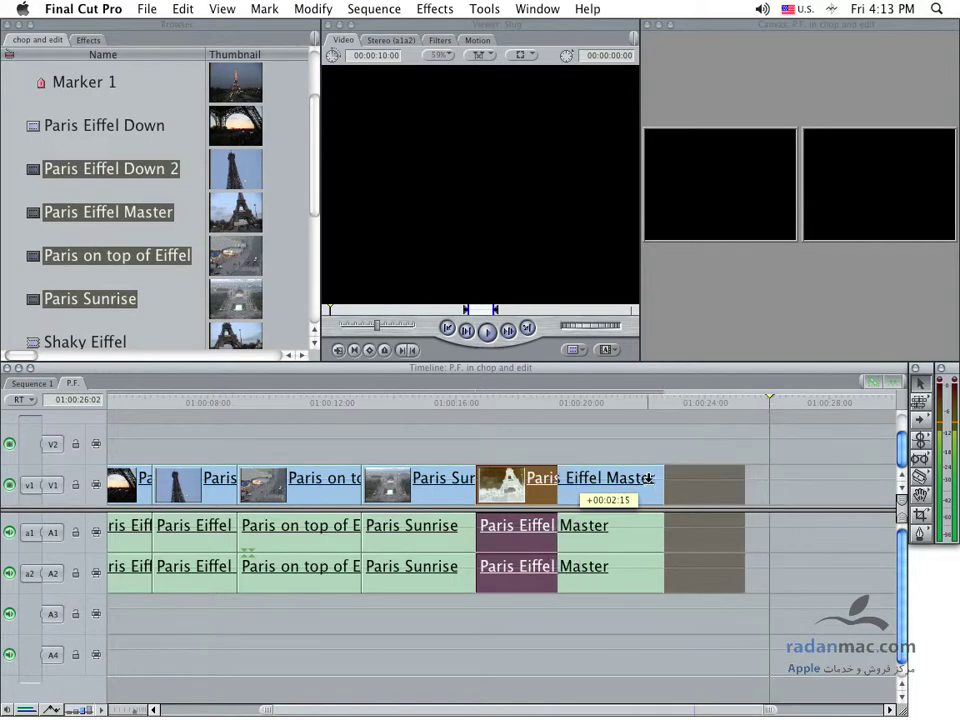
left_click_drag(655, 479, 688, 478)
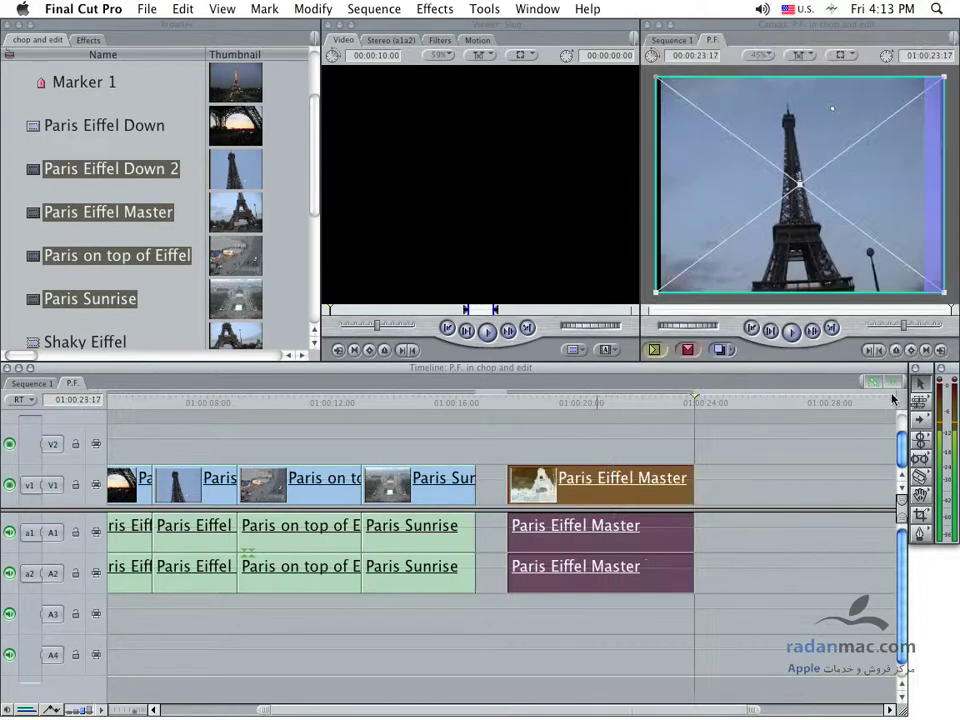
left_click(669, 402)
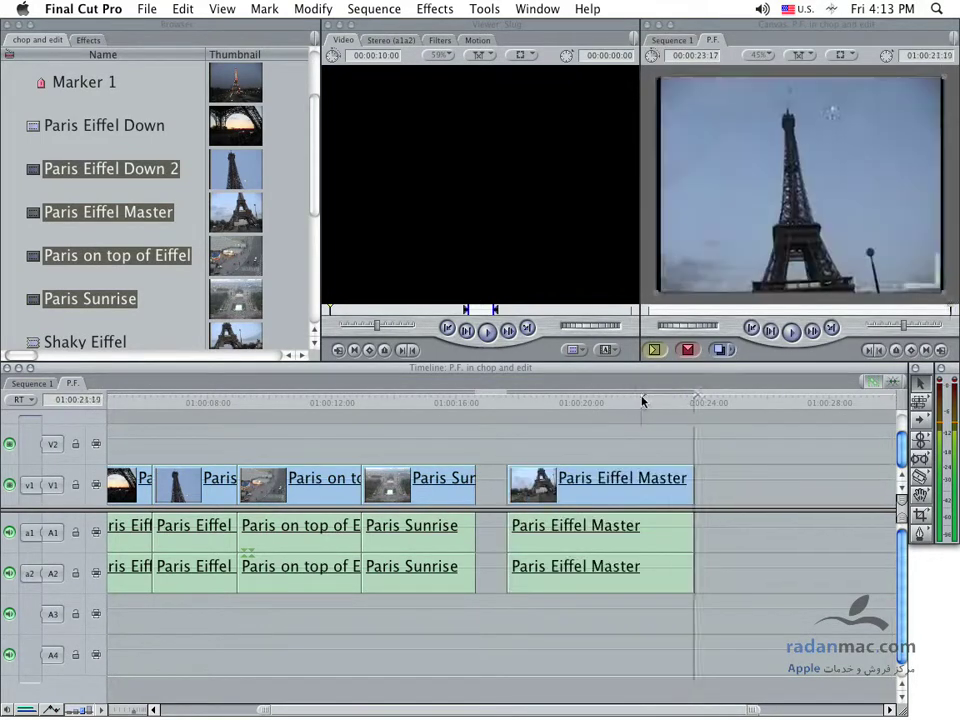
mouse_move(643, 478)
left_mouse_down()
mouse_move(689, 470)
mouse_move(610, 478)
left_mouse_up()
left_click(475, 400)
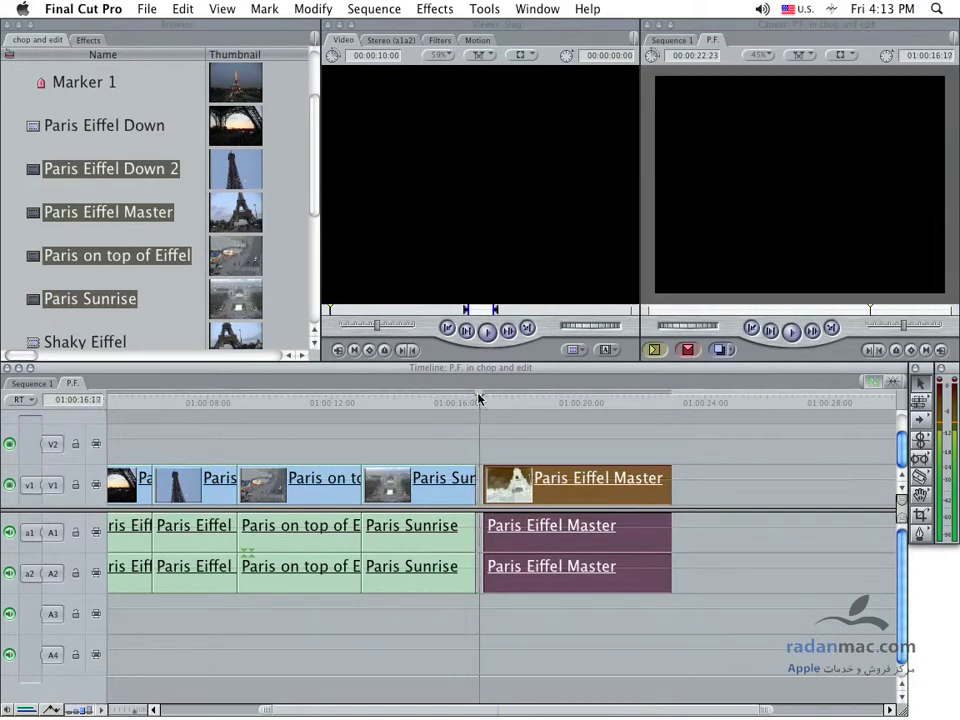
left_click_drag(475, 400, 483, 403)
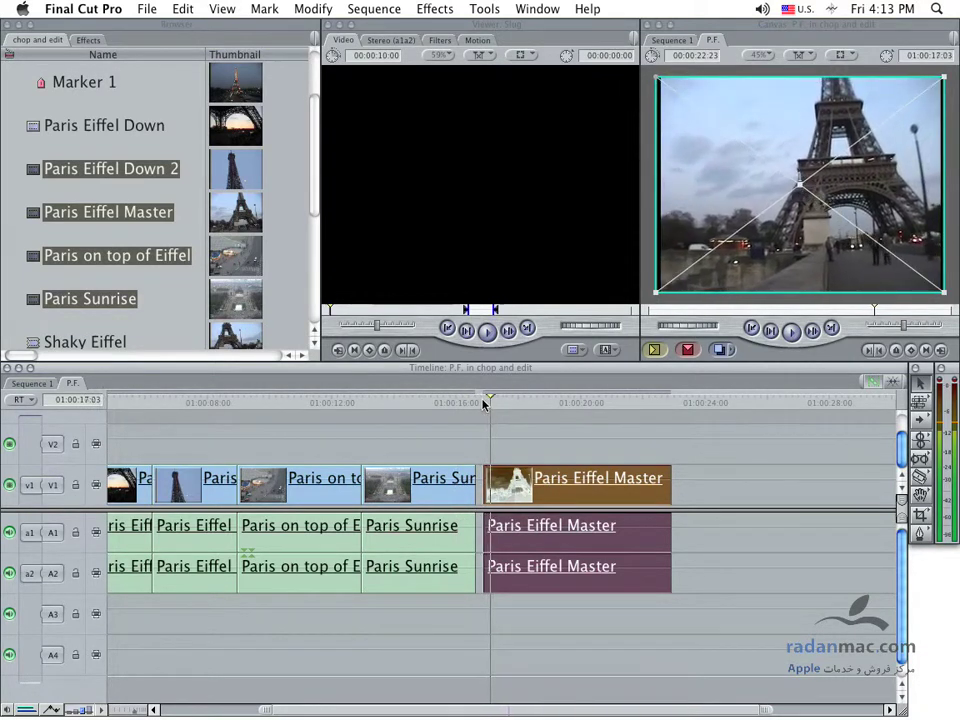
key("space")
key("Left")
key("Left")
key("Left")
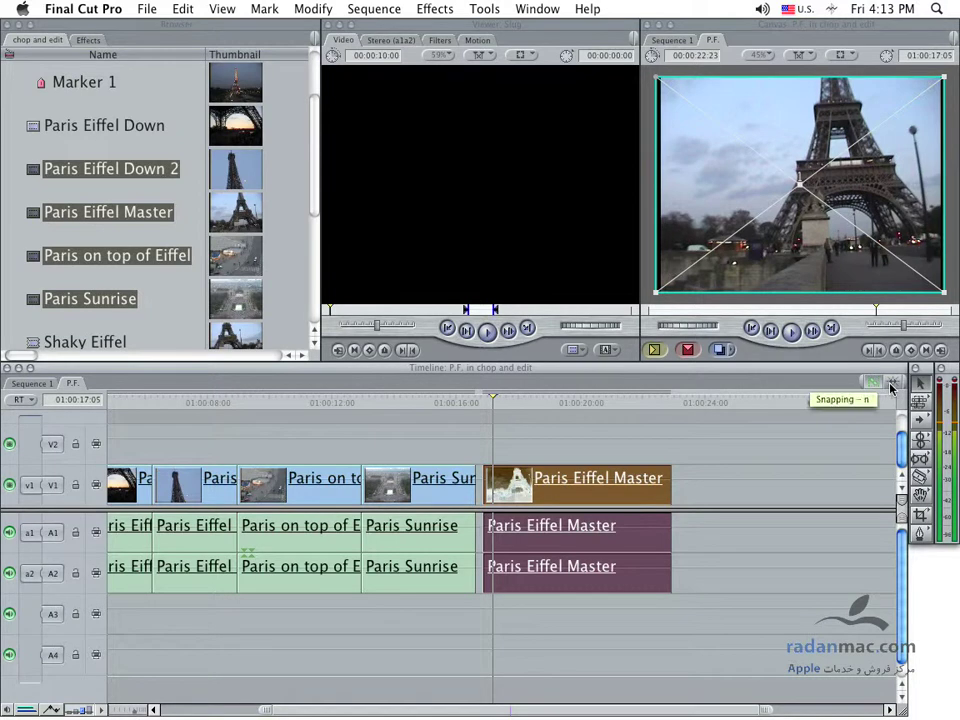
left_click(552, 431)
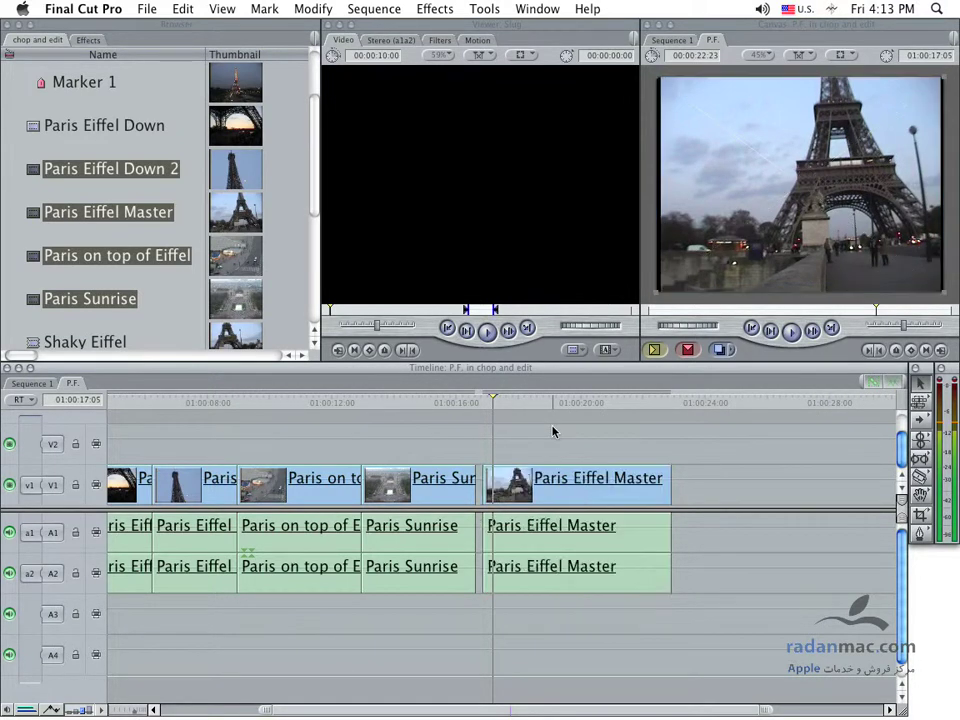
left_click_drag(500, 396, 492, 402)
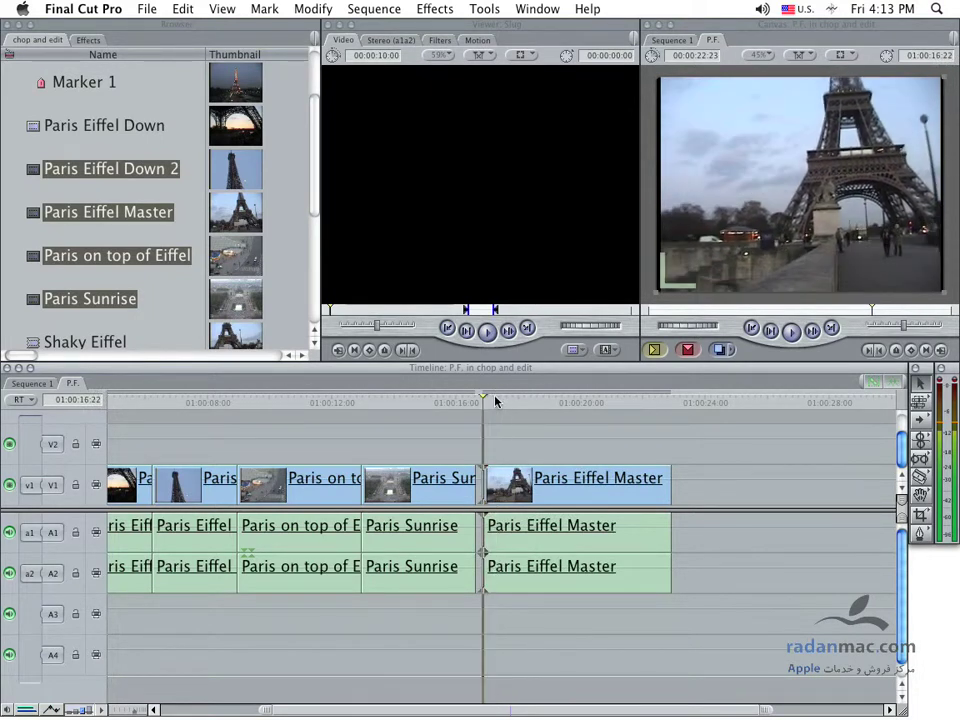
left_click(505, 400)
left_click_drag(546, 487, 538, 481)
left_click(490, 402)
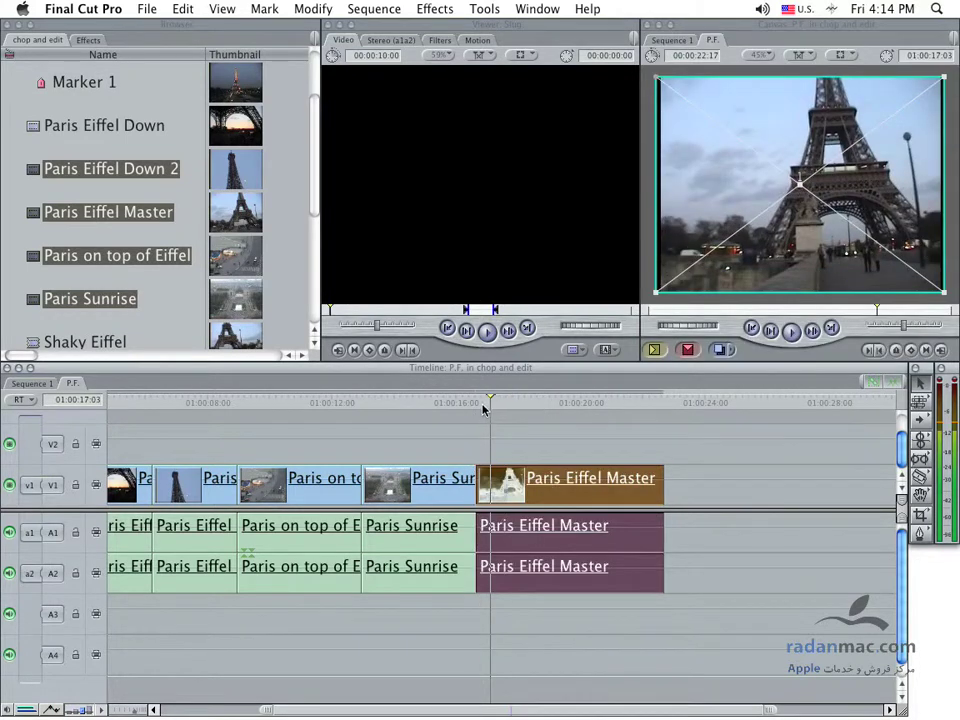
left_click(476, 402)
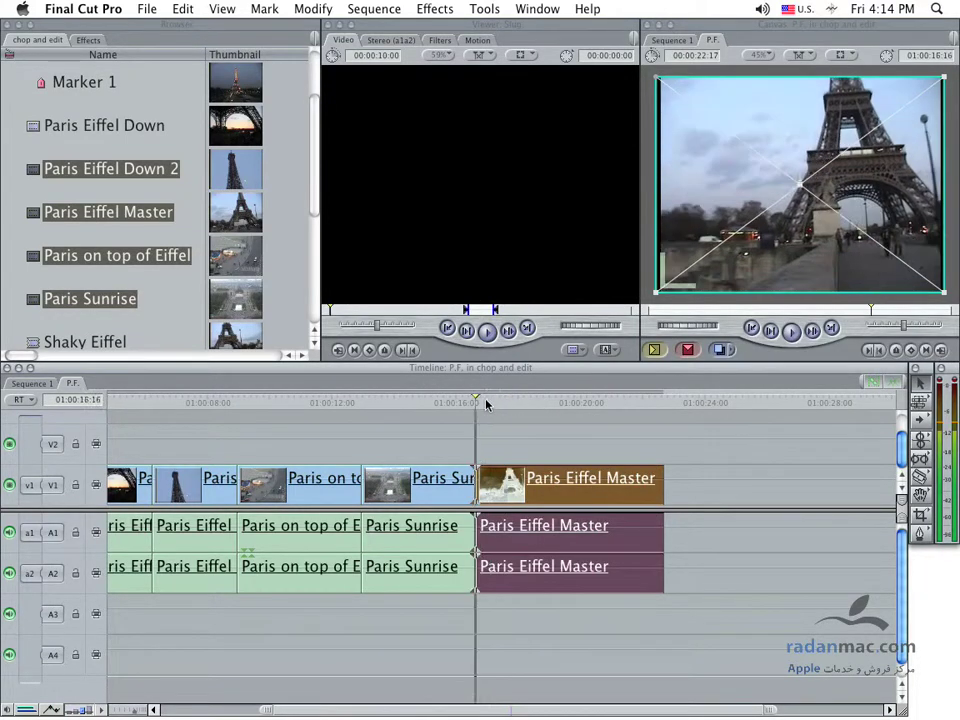
left_click(493, 401)
mouse_move(490, 402)
left_mouse_down()
mouse_move(632, 412)
mouse_move(492, 420)
left_mouse_up()
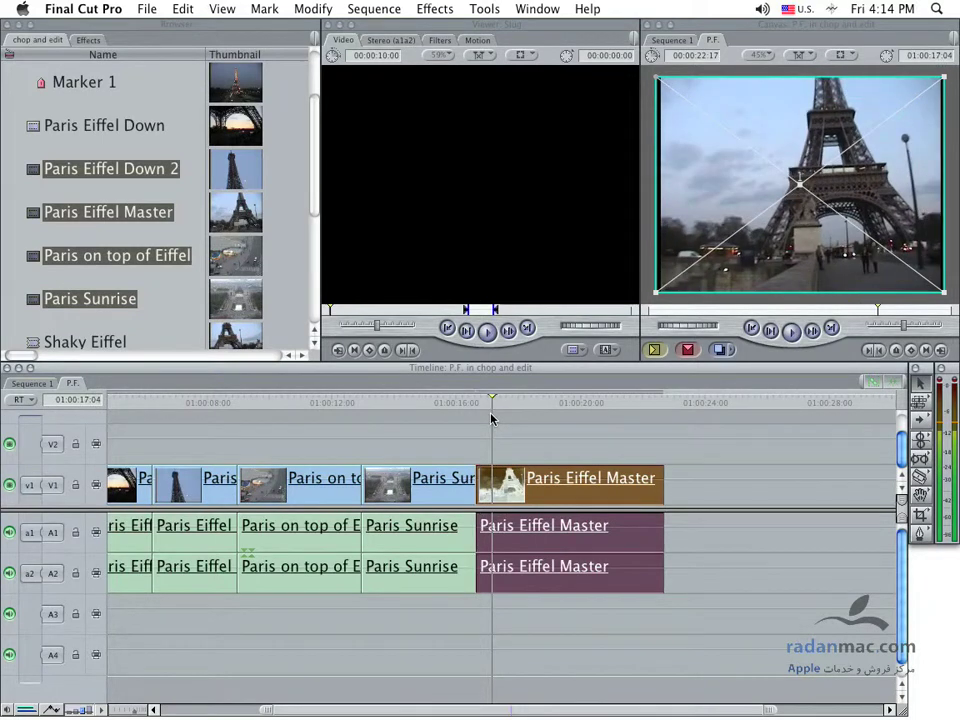
left_click_drag(492, 420, 492, 420)
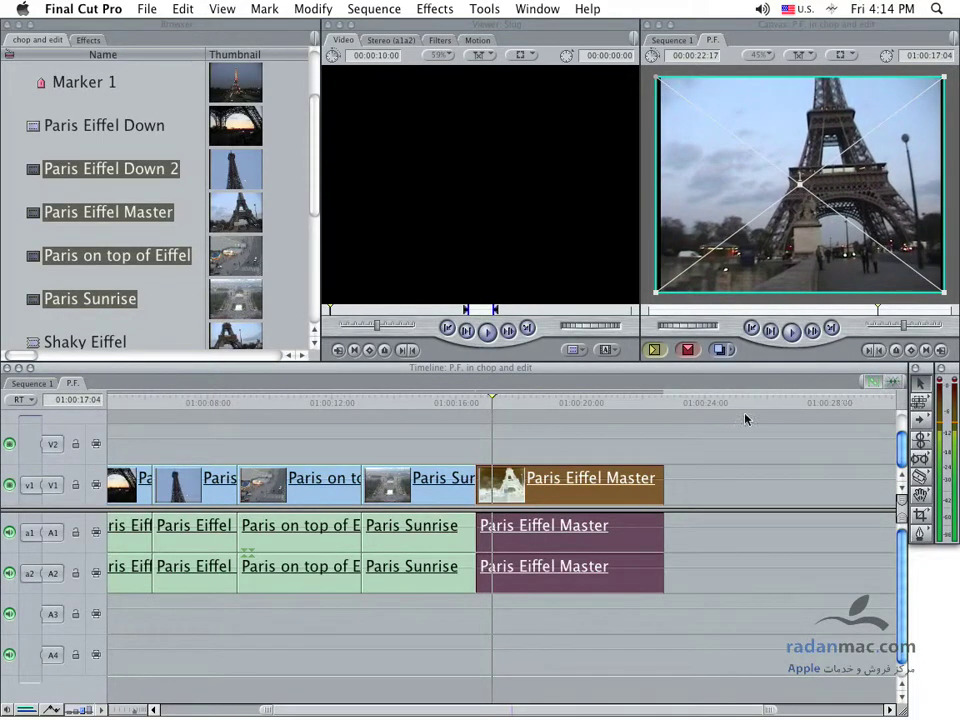
left_click(544, 437)
key("Left")
key("Left")
key("Left")
key("Left")
key("Left")
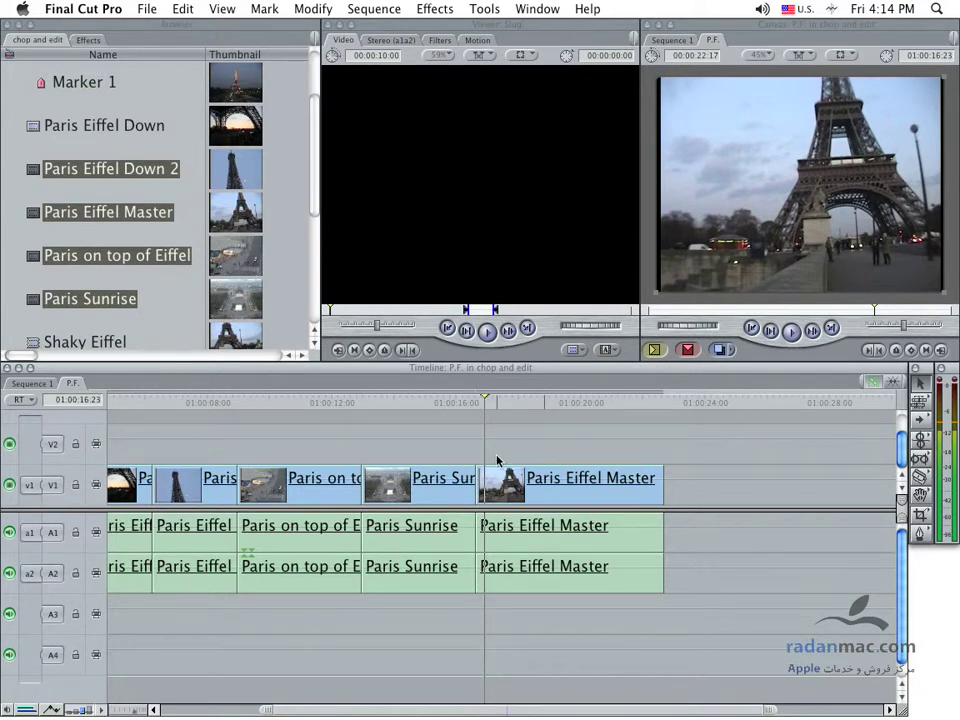
- Zoom in and trim five frames off the start of Paris Eiffel Master
key("super+equal")
key("super+equal")
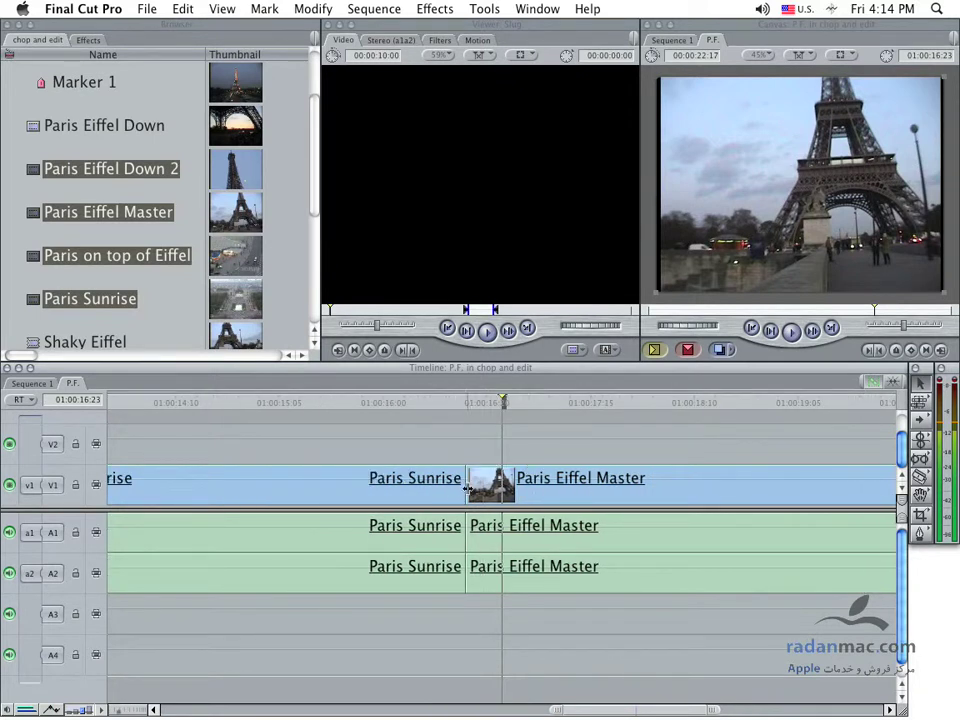
left_click_drag(469, 488, 490, 489)
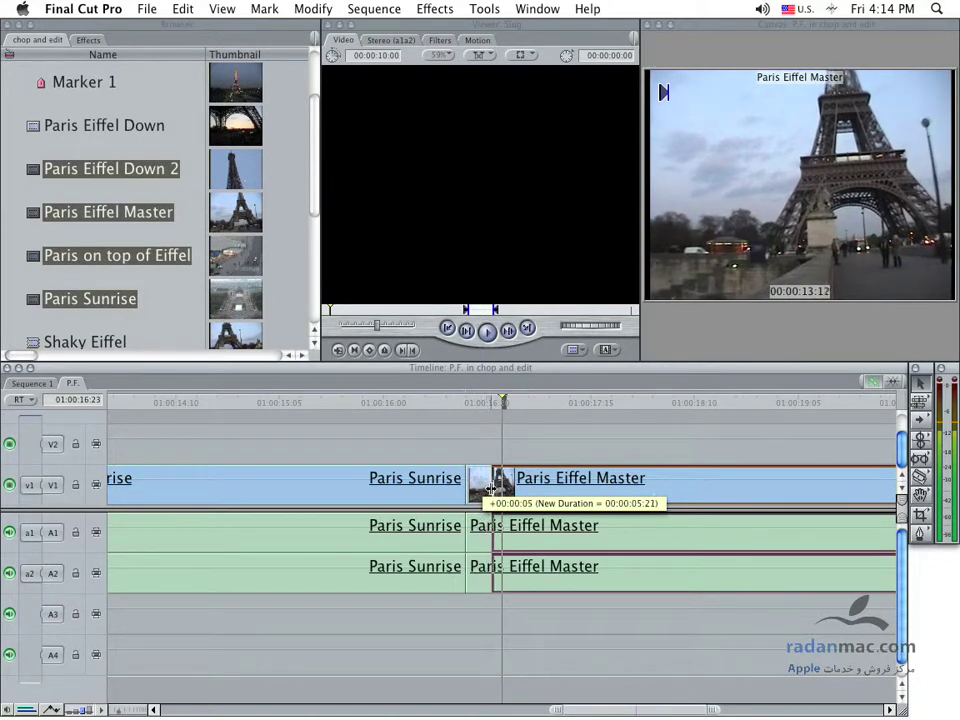
left_click_drag(490, 489, 492, 489)
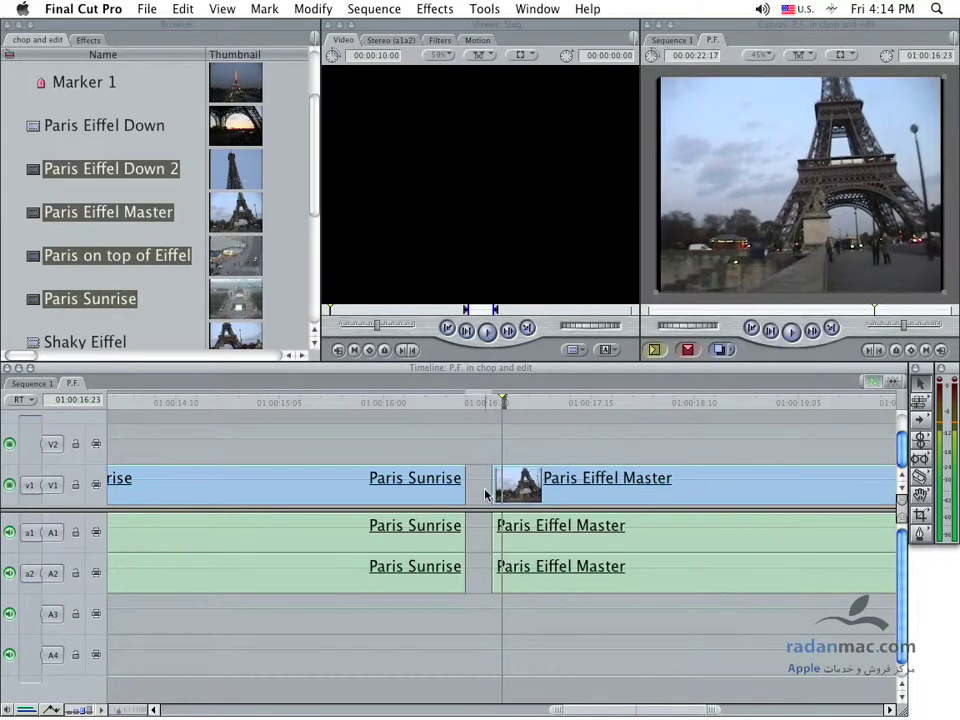
- Move Paris Eiffel Master left flush against Paris Sunrise after undoing an overlapping move, then zoom out
mouse_move(600, 496)
left_mouse_down()
mouse_move(533, 496)
mouse_move(541, 507)
left_mouse_up()
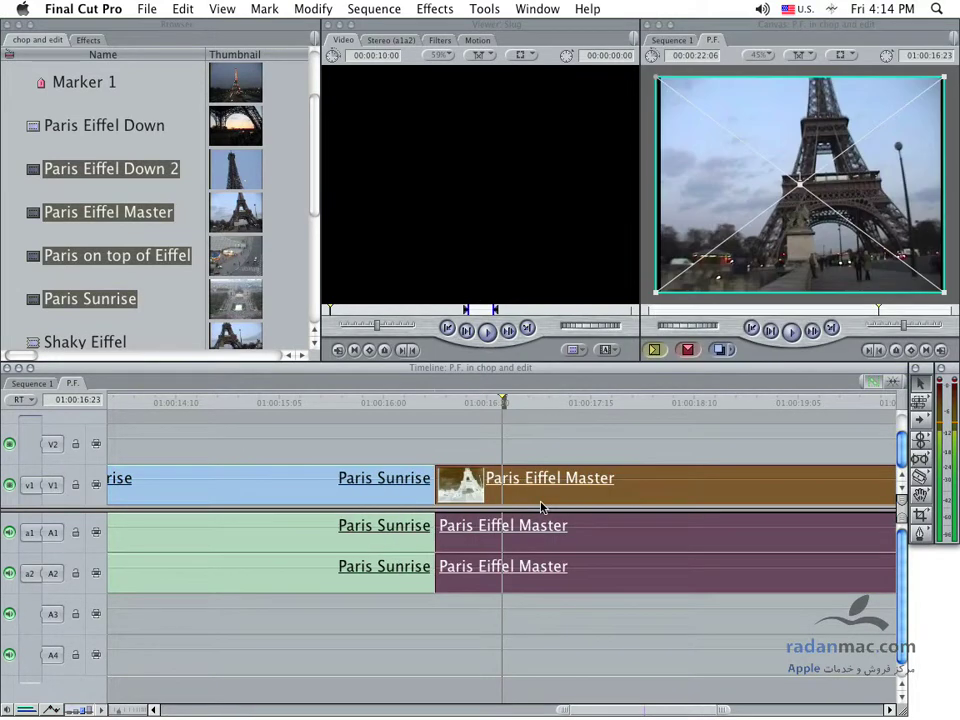
key("super+z")
left_click(603, 462)
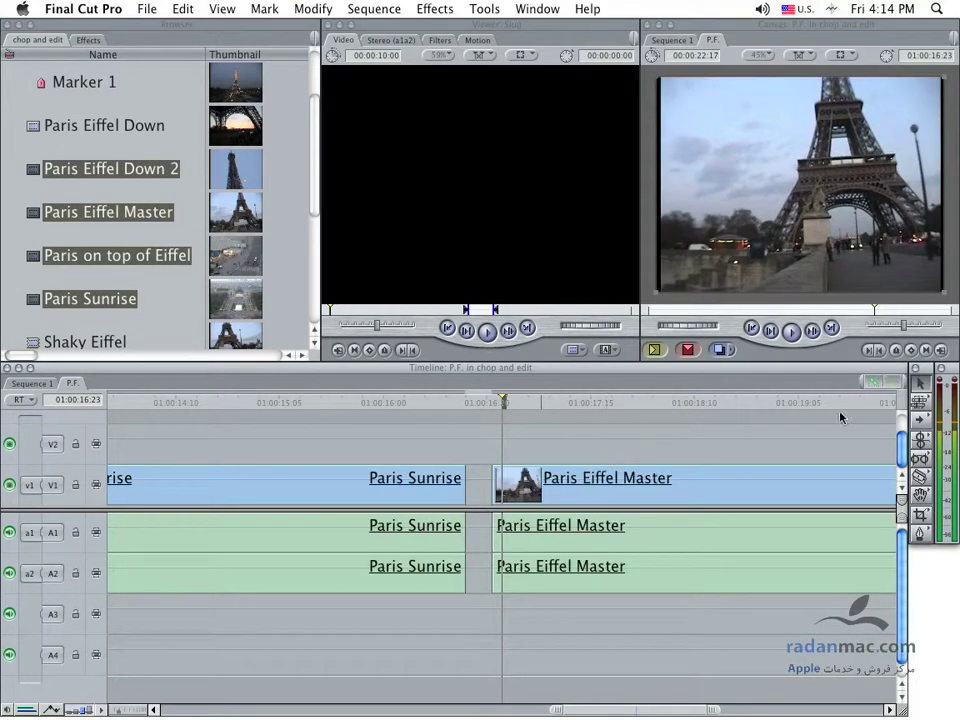
left_click(709, 477)
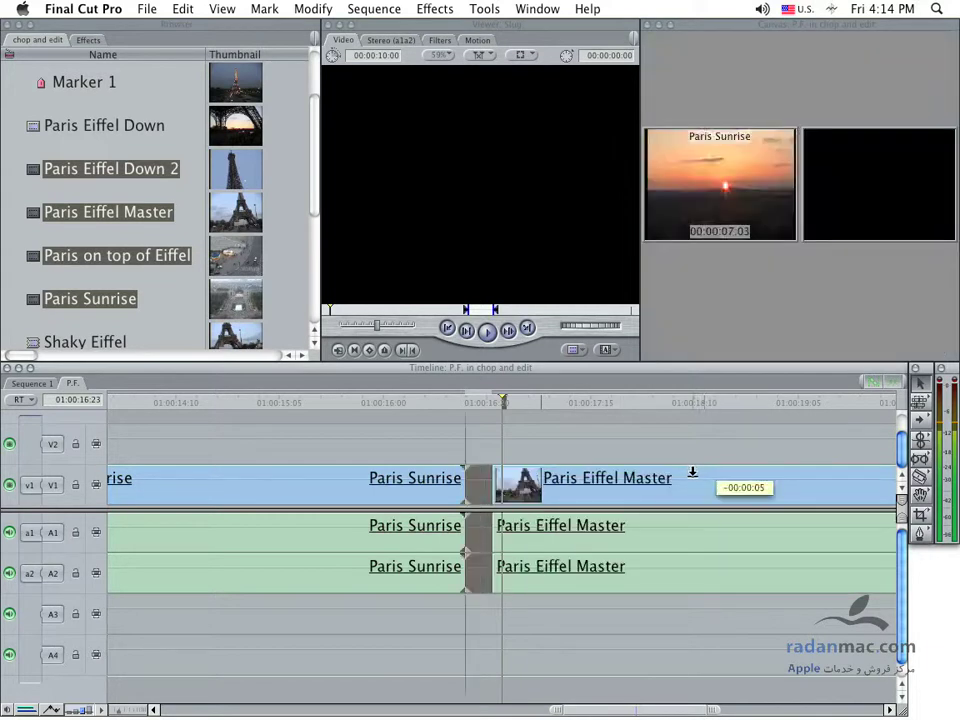
left_click_drag(709, 477, 682, 477)
left_click(441, 638)
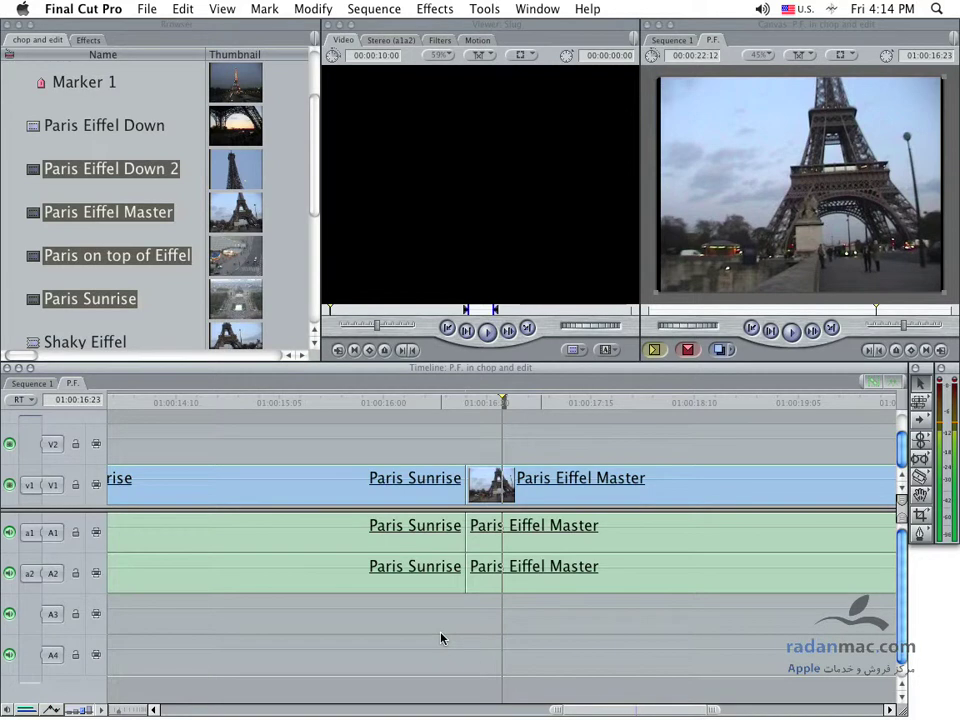
key("super+minus")
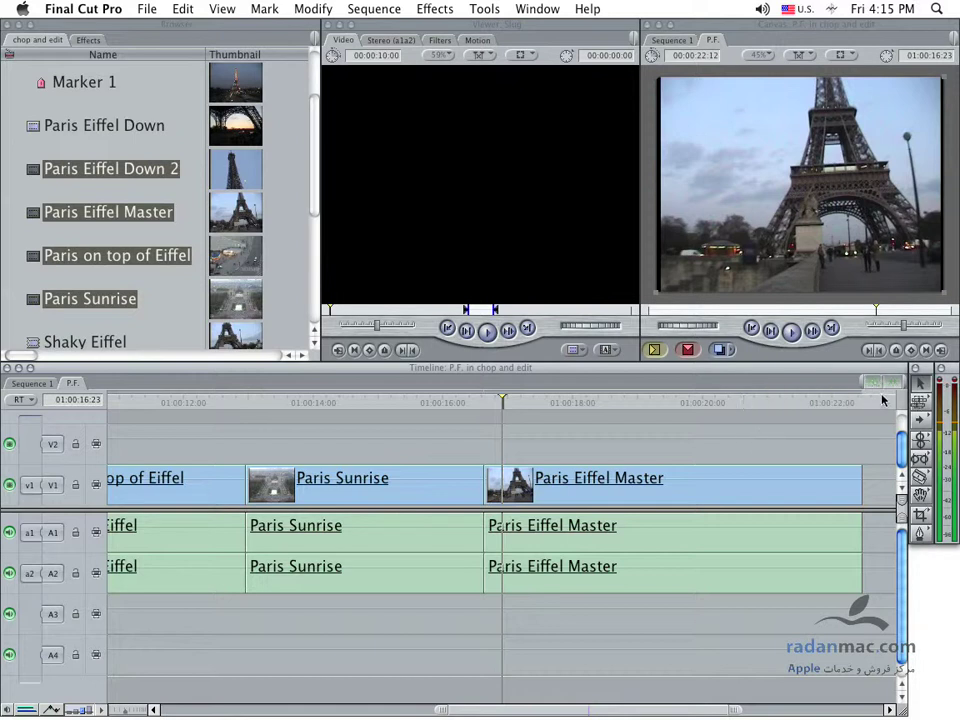
- Turn off linked selection and move Paris Eiffel Master onto V2 with its audio on A3/A4
key("shift+l")
mouse_move(720, 488)
left_mouse_down()
mouse_move(717, 442)
mouse_move(785, 452)
left_mouse_up()
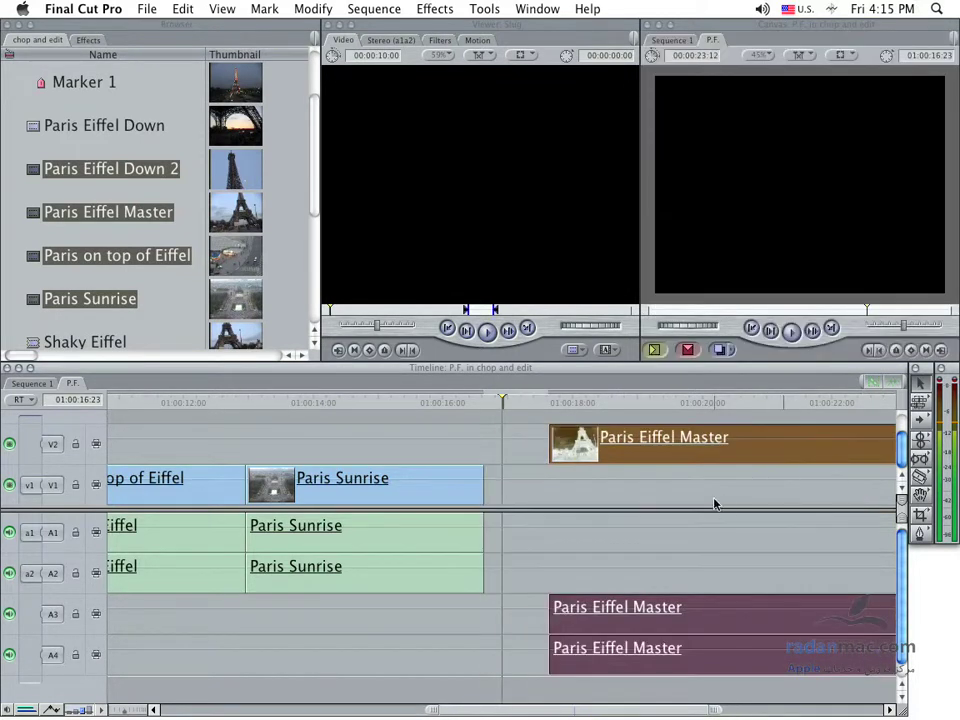
key("super+minus")
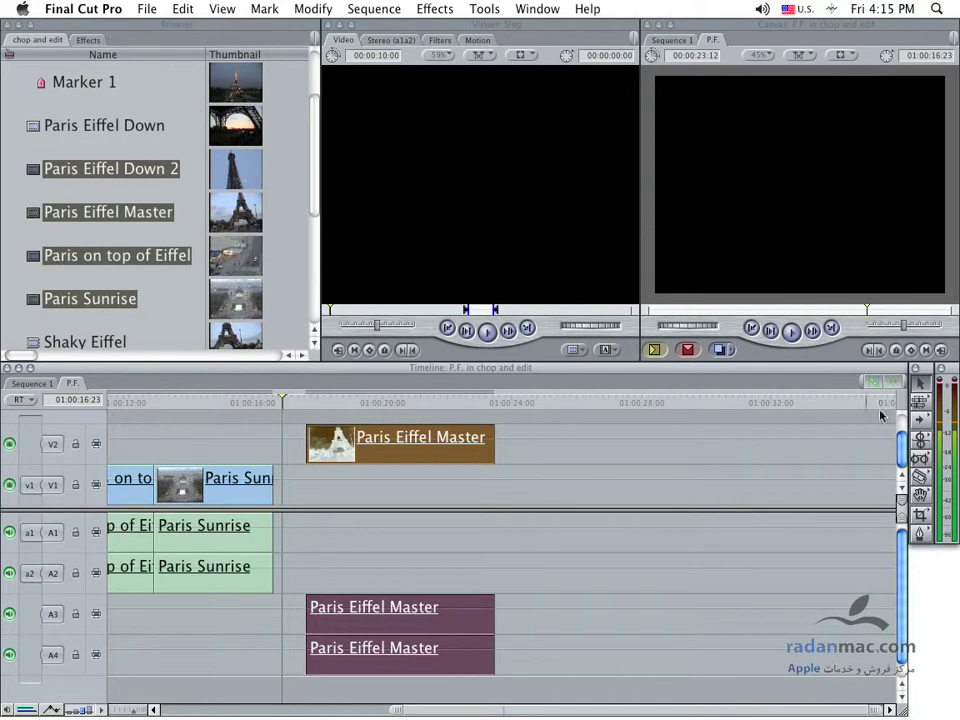
left_click_drag(437, 458, 665, 452)
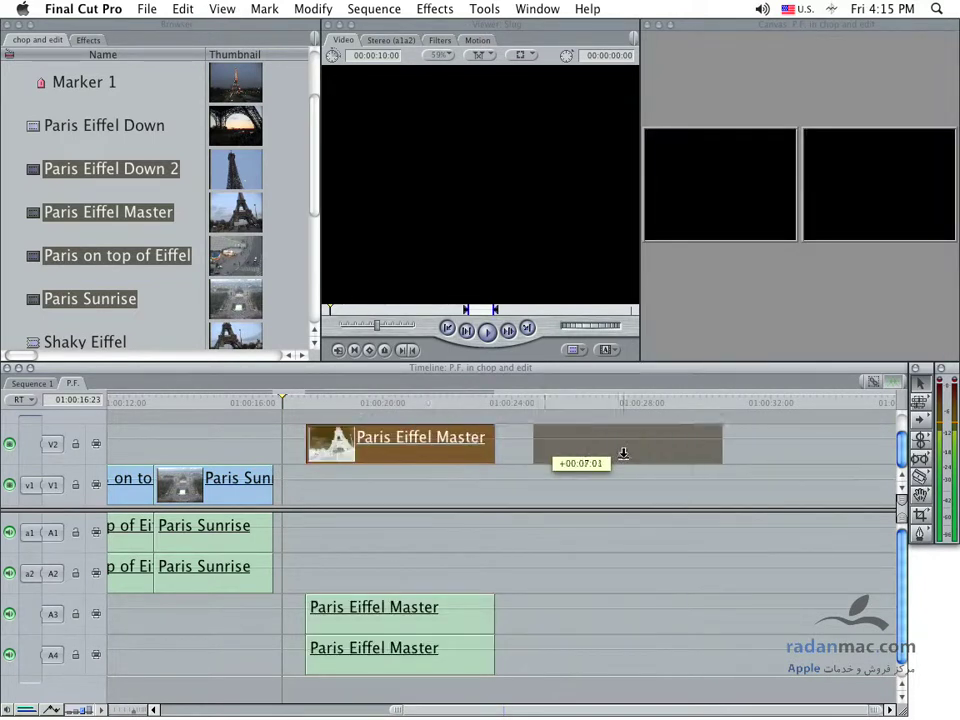
key("super+z")
- Drop the Paris Eiffel Master video from V2 back down onto V1
left_click(386, 484)
left_click(366, 446)
left_click_drag(366, 446, 368, 487)
left_click(394, 576)
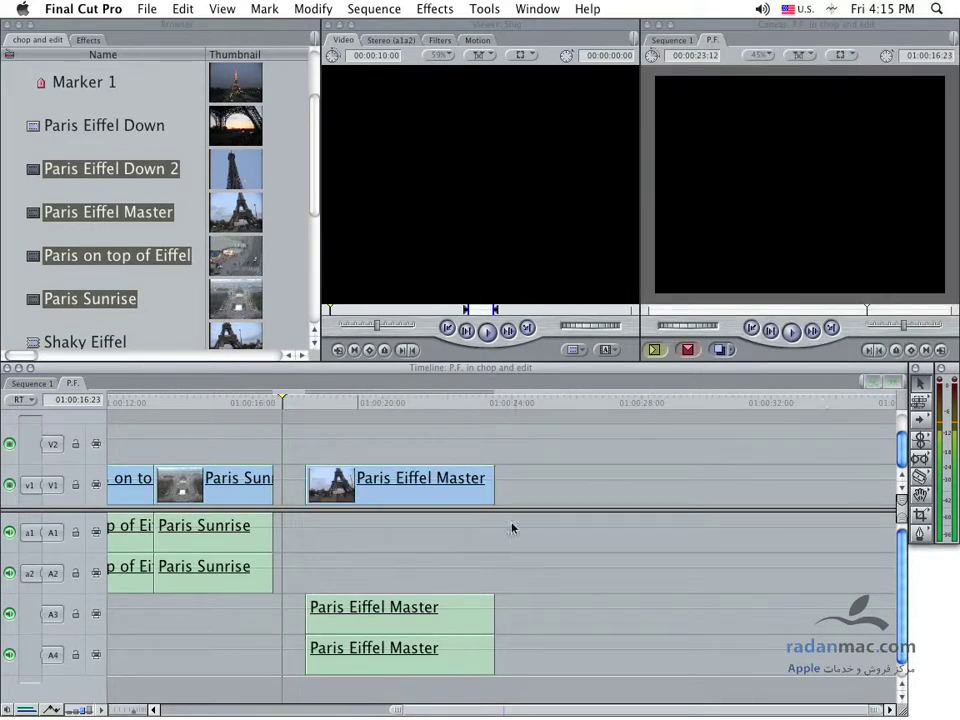
- Shift Paris Eiffel Master's video and audio together, then select both
left_click(452, 606)
left_click(593, 554)
mouse_move(399, 478)
left_mouse_down()
mouse_move(372, 476)
mouse_move(453, 478)
left_mouse_up()
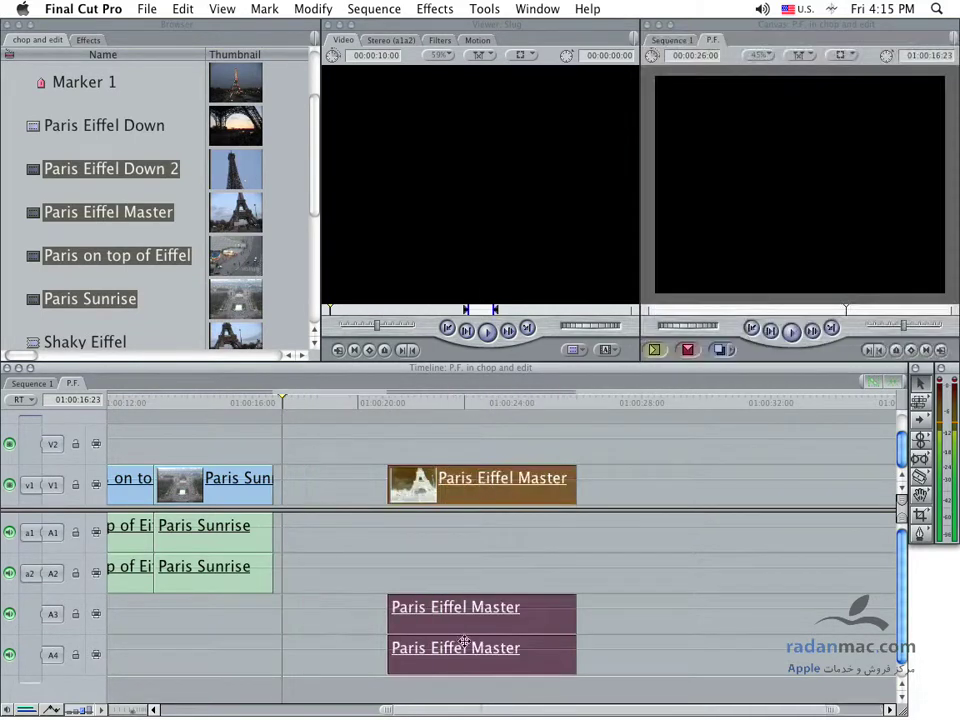
left_click(551, 560)
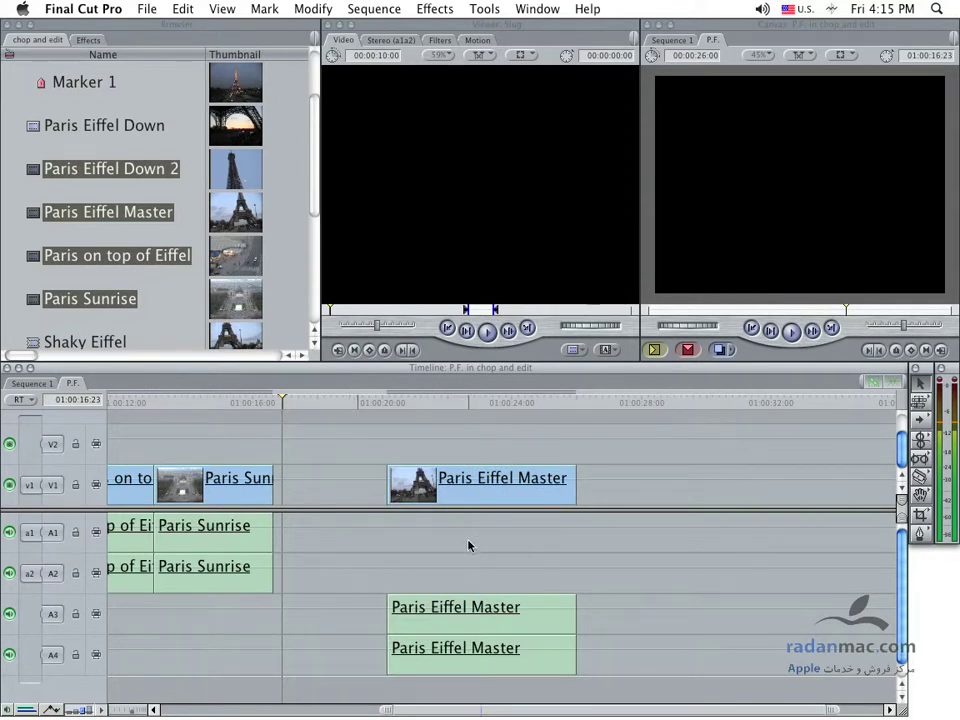
left_click_drag(468, 545, 573, 671)
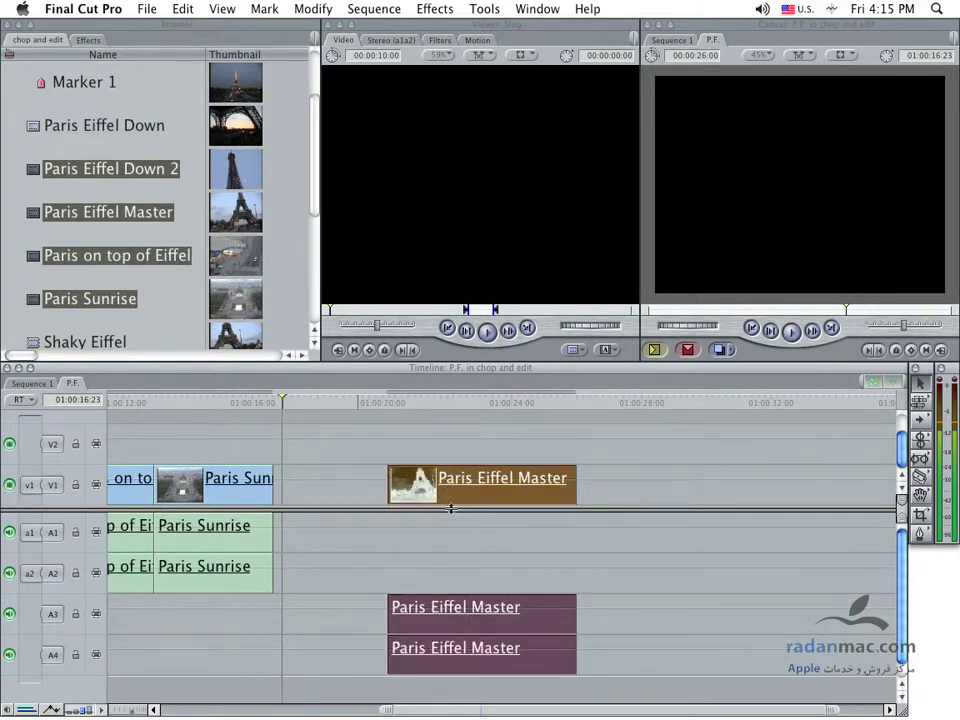
left_click(500, 578)
- Select Paris Eiffel Master's V1 video and A3/A4 audio and unlink them with Modify > Link
left_click(400, 475)
left_click(640, 455)
left_click_drag(640, 455, 517, 563)
left_click(310, 6)
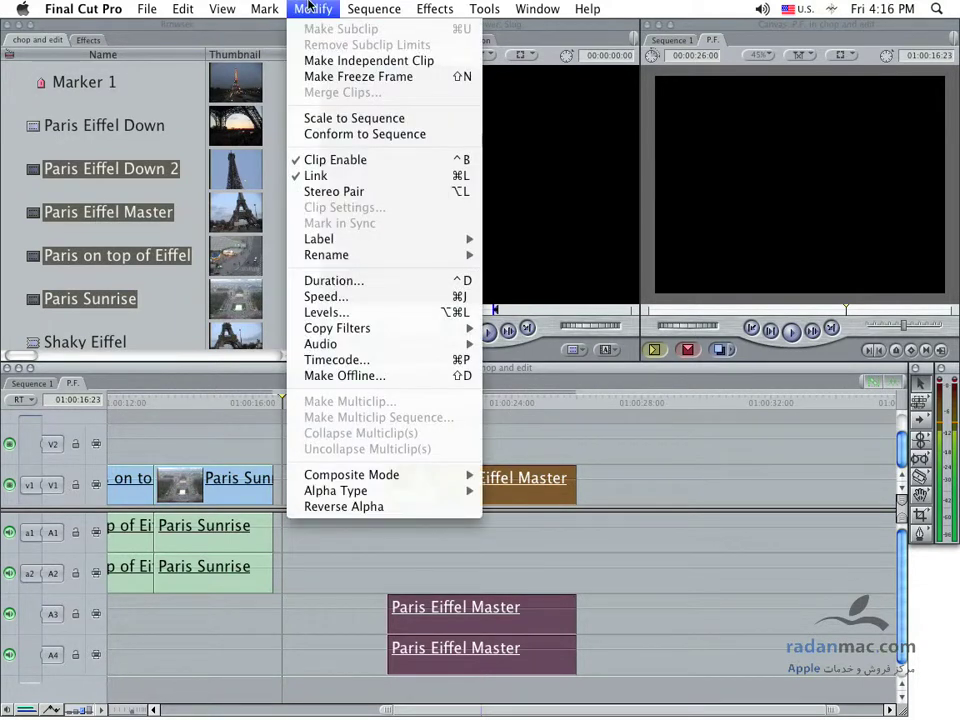
left_click(318, 177)
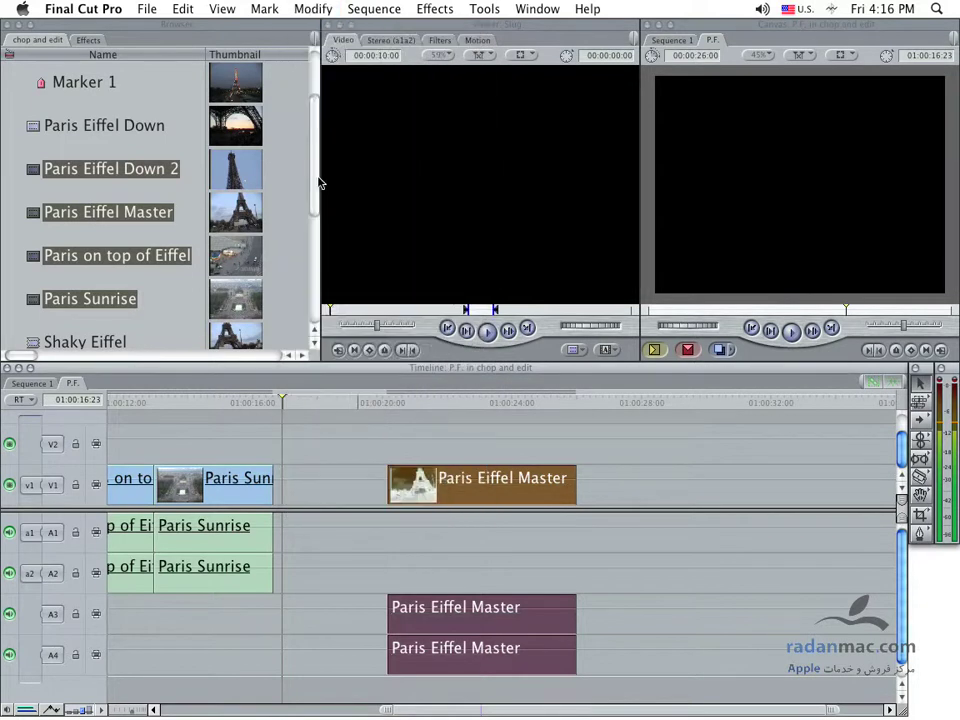
left_click(484, 538)
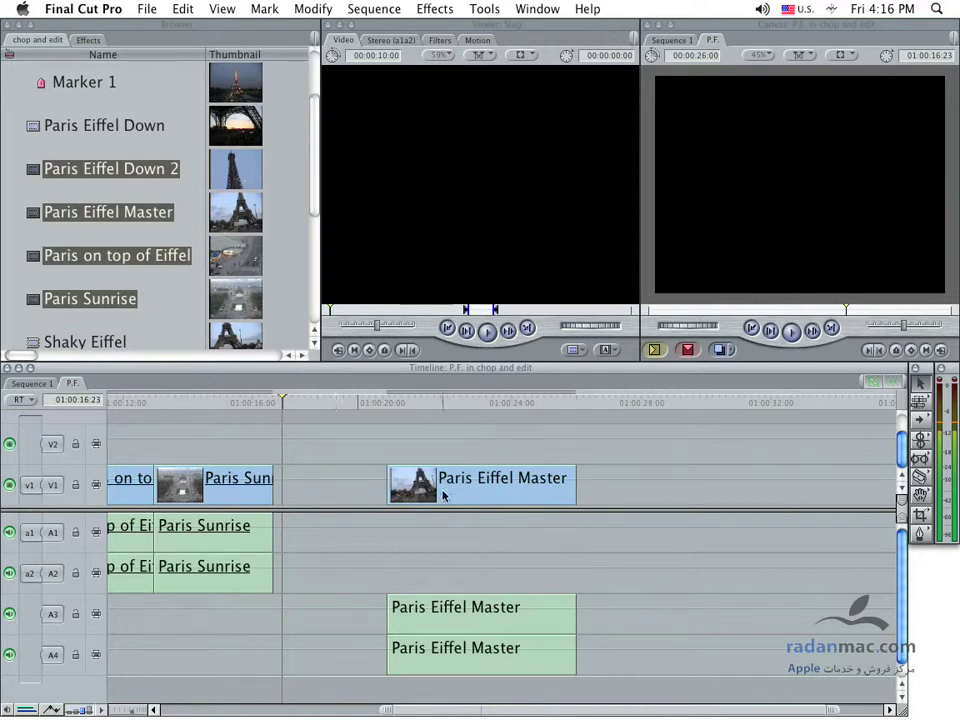
- Move the unlinked video later on V1 and shift the audio clips up onto A2 and A3
left_click_drag(446, 480, 636, 479)
left_click_drag(514, 611, 442, 570)
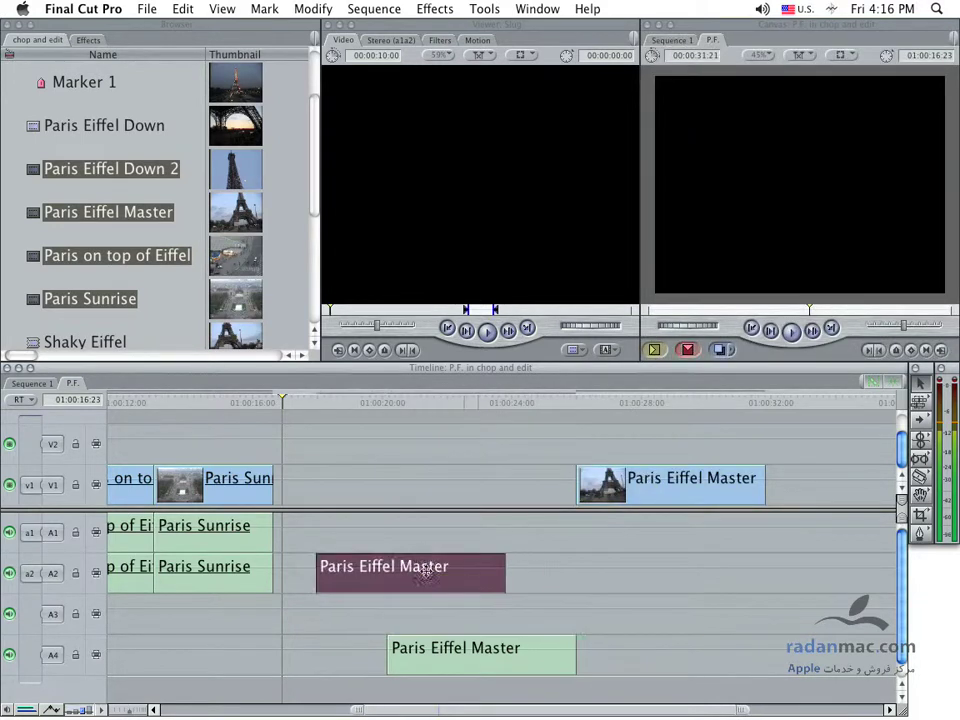
left_click_drag(457, 637, 385, 598)
mouse_move(620, 490)
left_mouse_down()
mouse_move(571, 451)
mouse_move(449, 480)
mouse_move(503, 480)
left_mouse_up()
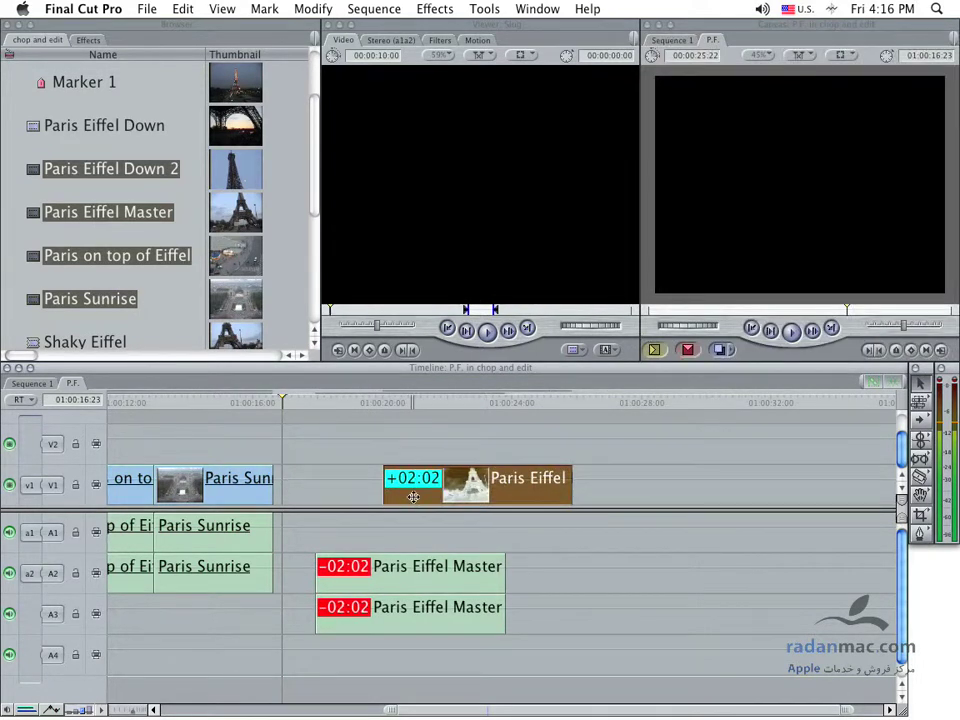
key("super+z")
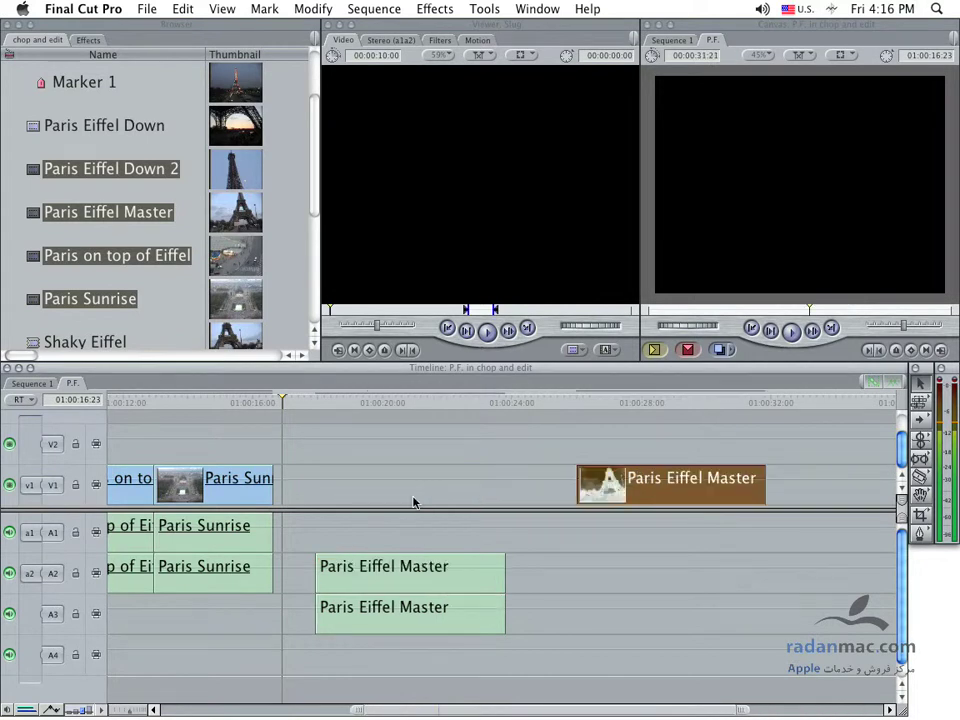
- Move the video onto V2 and slide both audio clips later on A2 and A3
left_click_drag(634, 484, 700, 450)
left_click_drag(439, 568, 693, 566)
left_click(440, 628)
left_click_drag(439, 627, 693, 612)
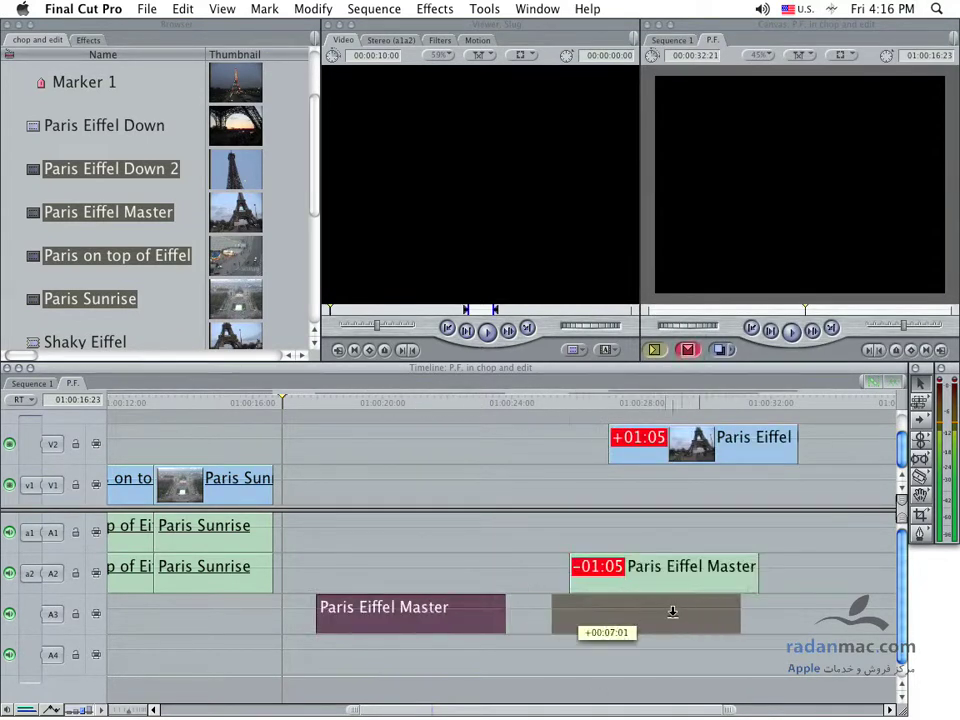
- Move the Paris Eiffel Master video earlier and back down onto V1
left_click_drag(702, 440, 424, 440)
left_click(536, 540)
left_click(478, 459)
mouse_move(478, 459)
left_mouse_down()
mouse_move(499, 459)
mouse_move(392, 478)
left_mouse_up()
left_click(499, 506)
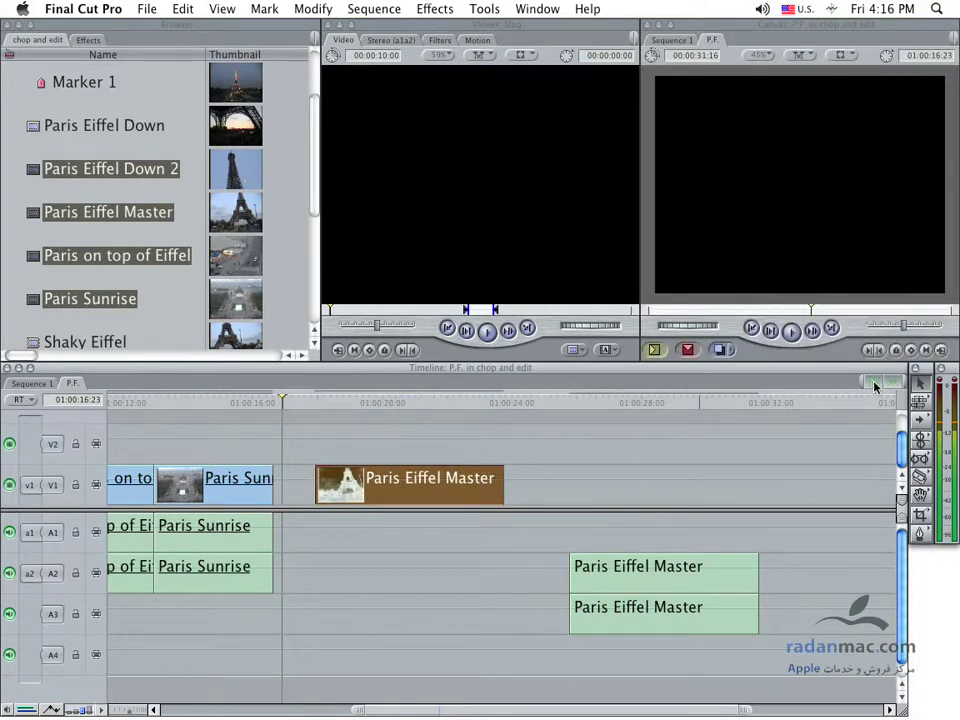
- Drag both audio clips onto A1/A2 directly beneath the V1 video, in sync
left_click_drag(546, 557, 632, 642)
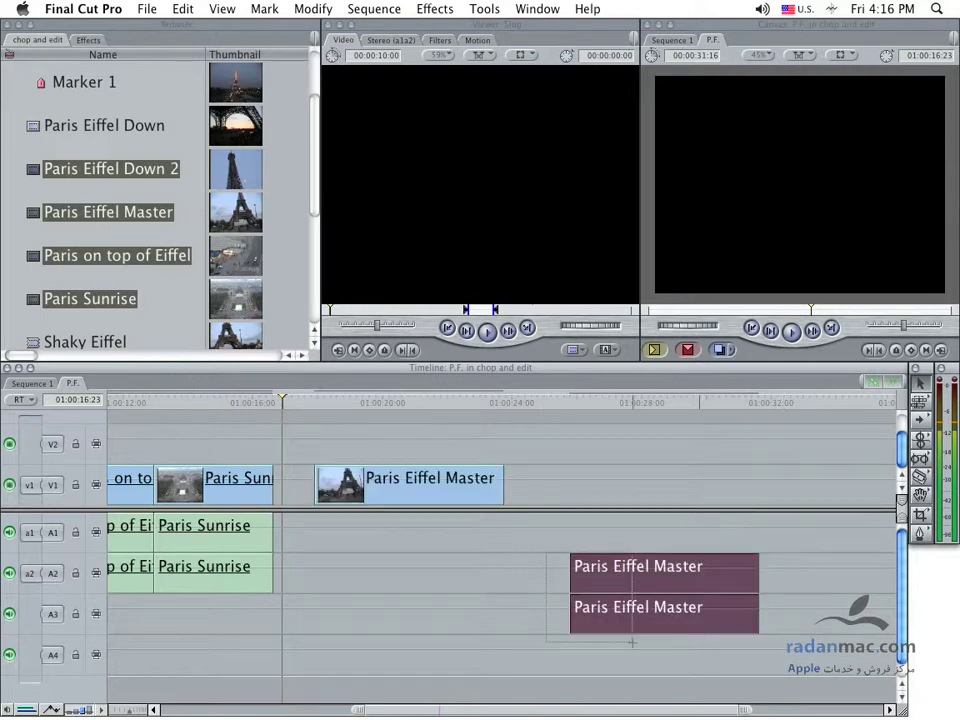
left_click_drag(424, 495, 557, 490)
left_click(634, 578)
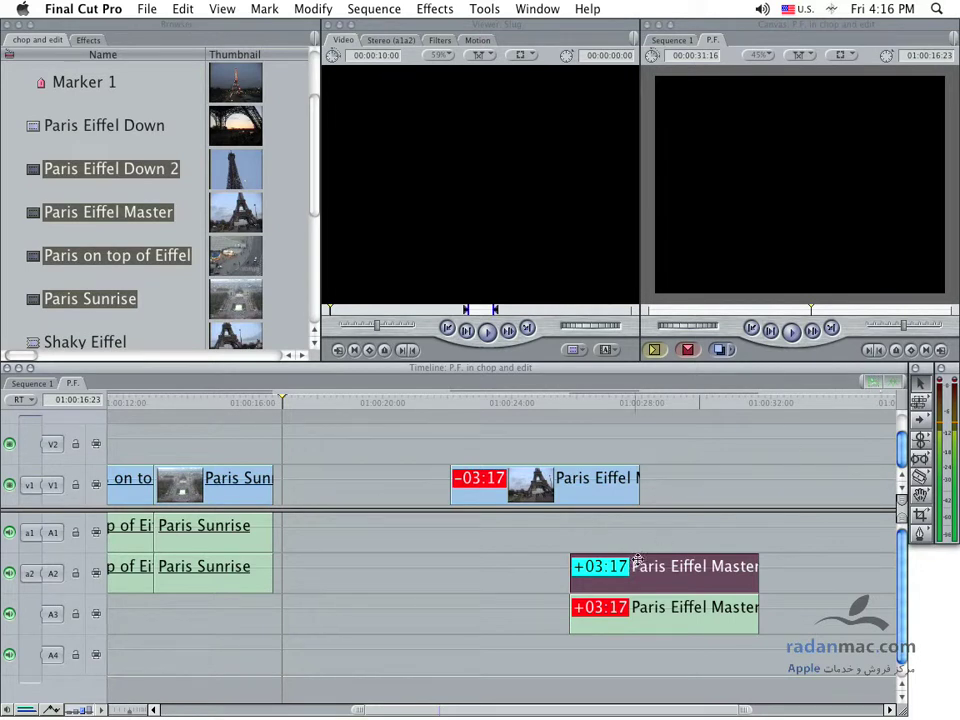
left_click_drag(525, 579, 600, 615)
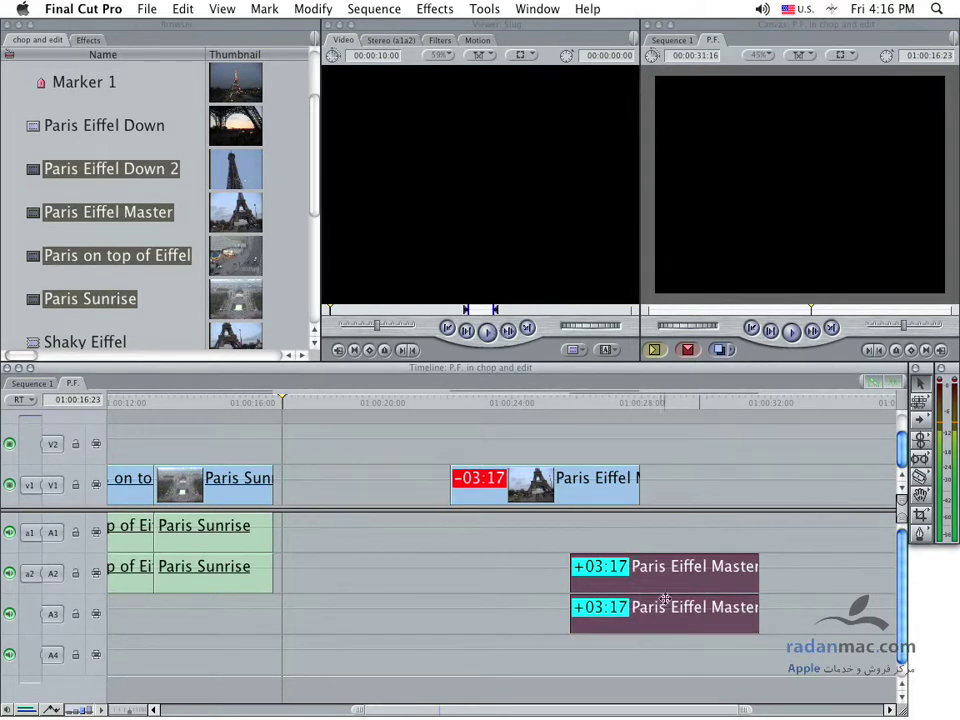
mouse_move(674, 584)
left_mouse_down()
mouse_move(667, 569)
mouse_move(600, 545)
left_mouse_up()
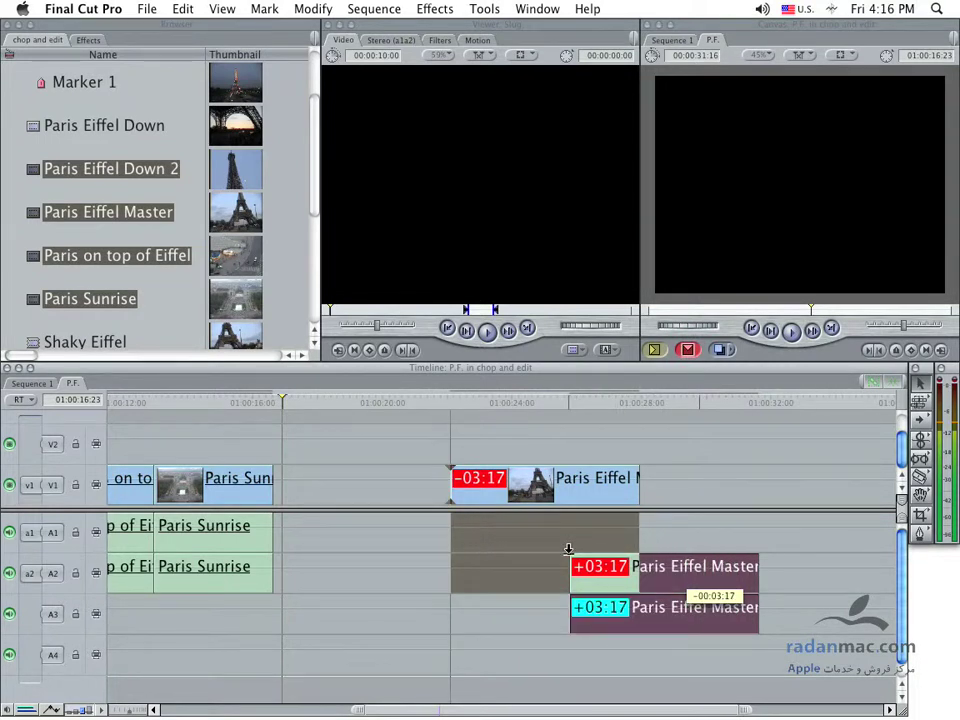
left_click_drag(600, 545, 547, 548)
left_click(414, 585)
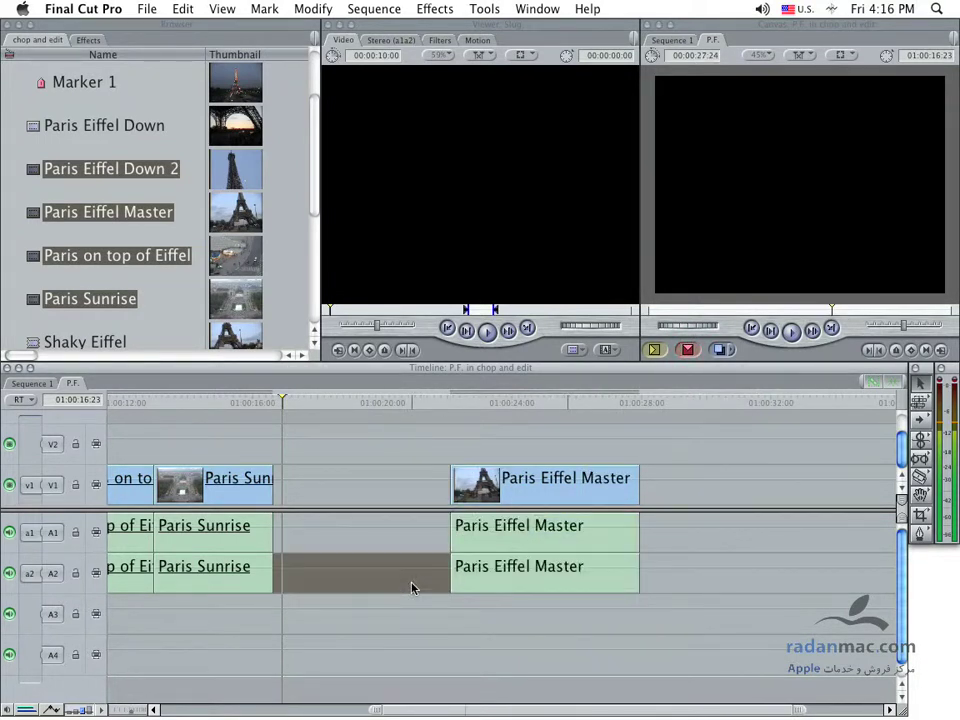